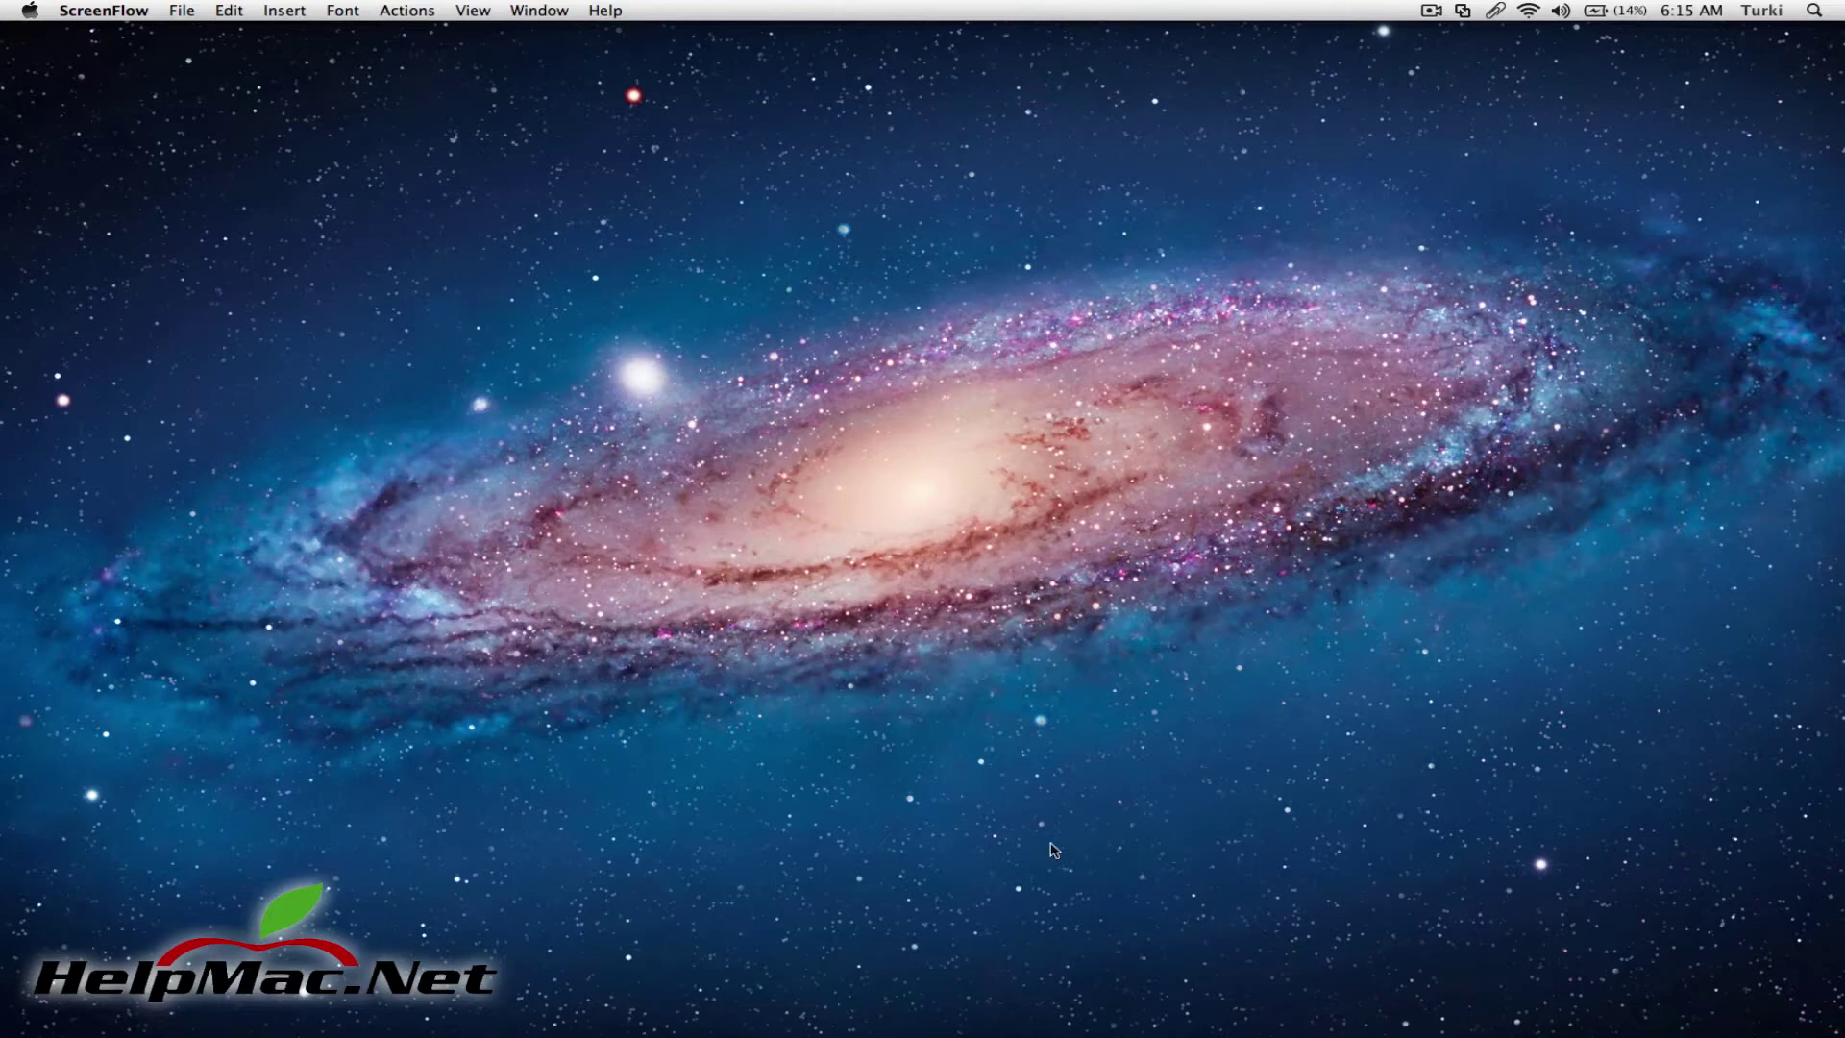
- Launch Color Splash Studio, reopen the most recent portrait photo and compare its grayscale version with the original
left_click(1319, 1026)
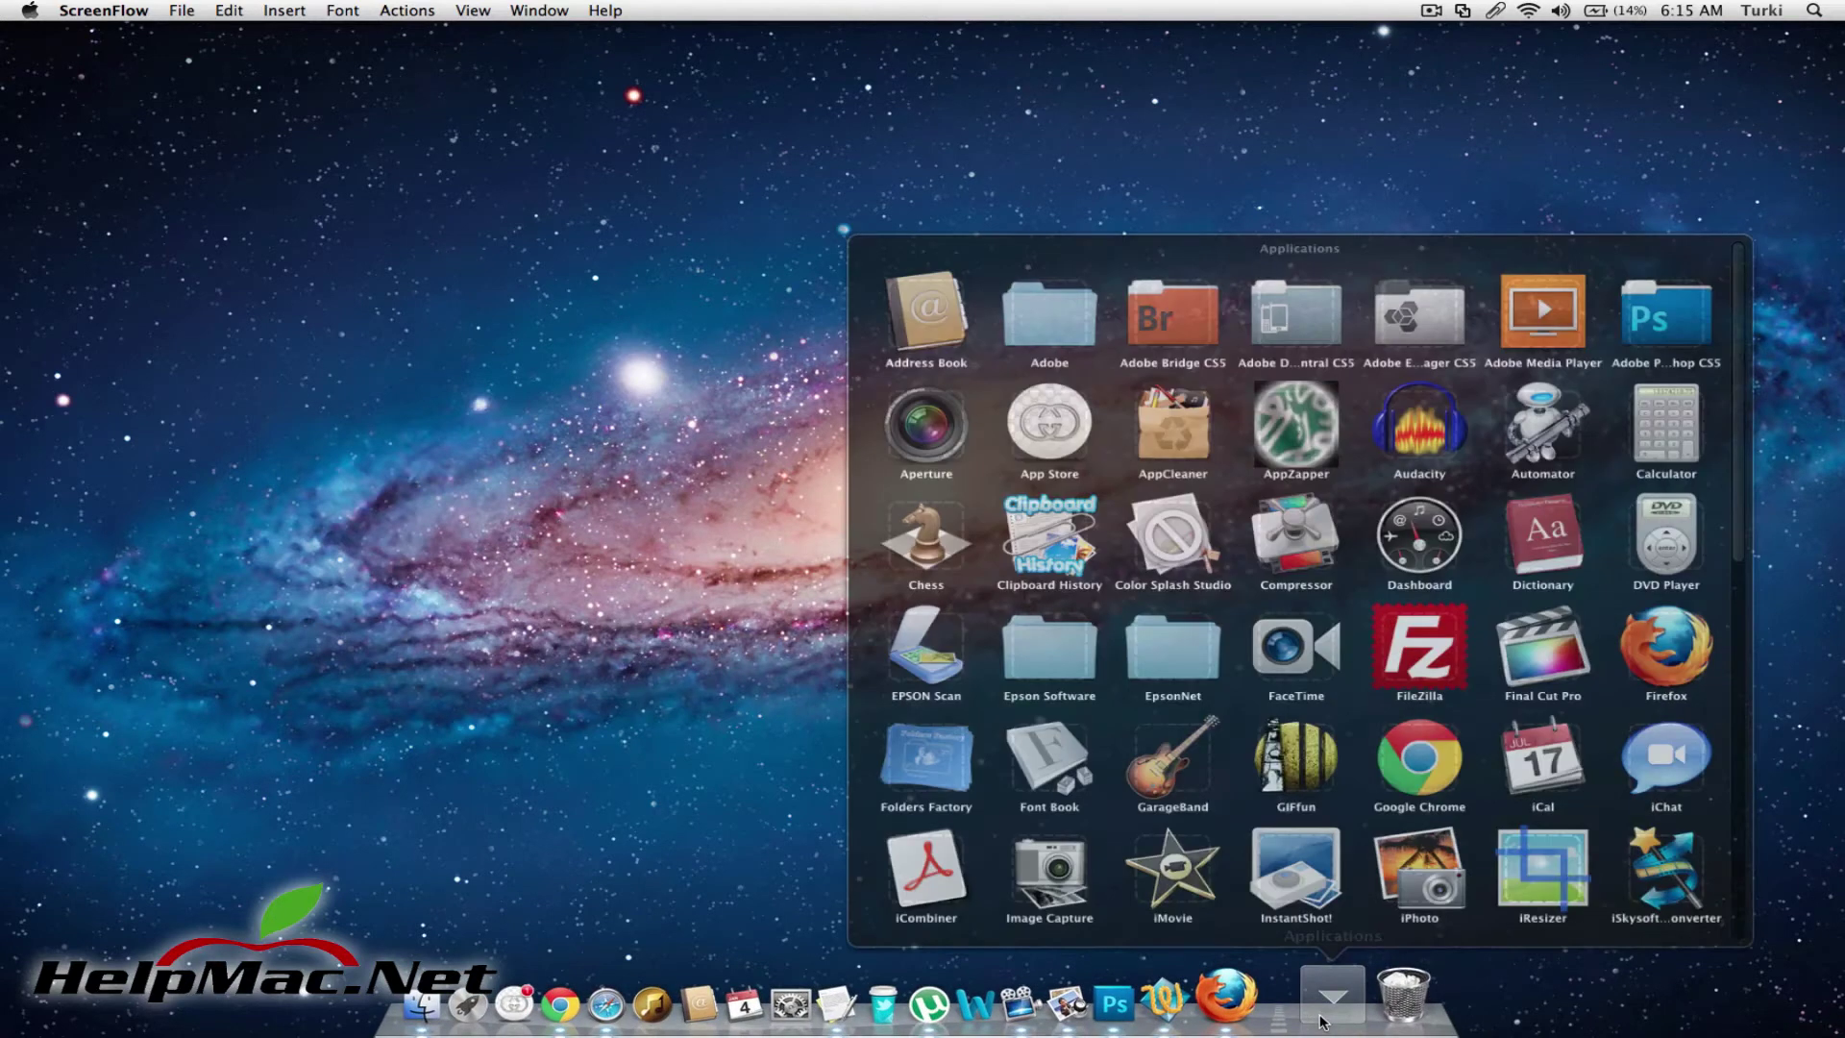
left_click(1167, 488)
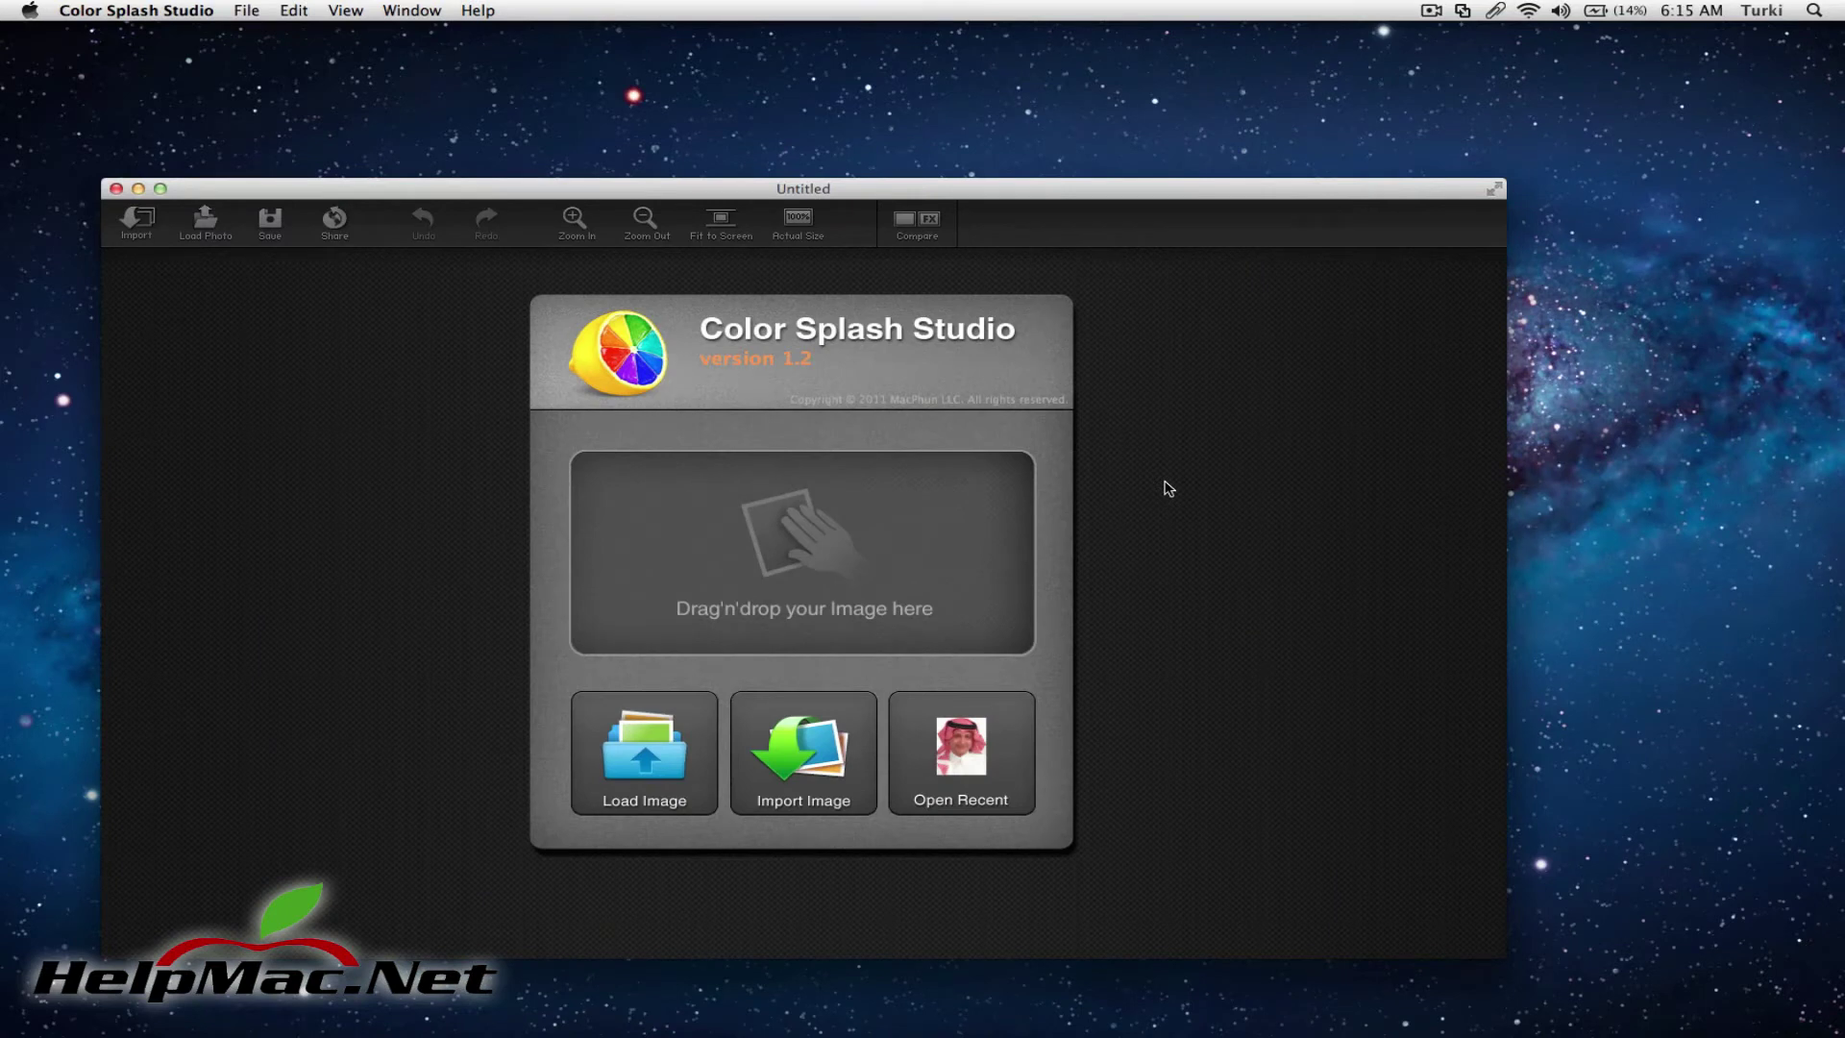
left_click(969, 743)
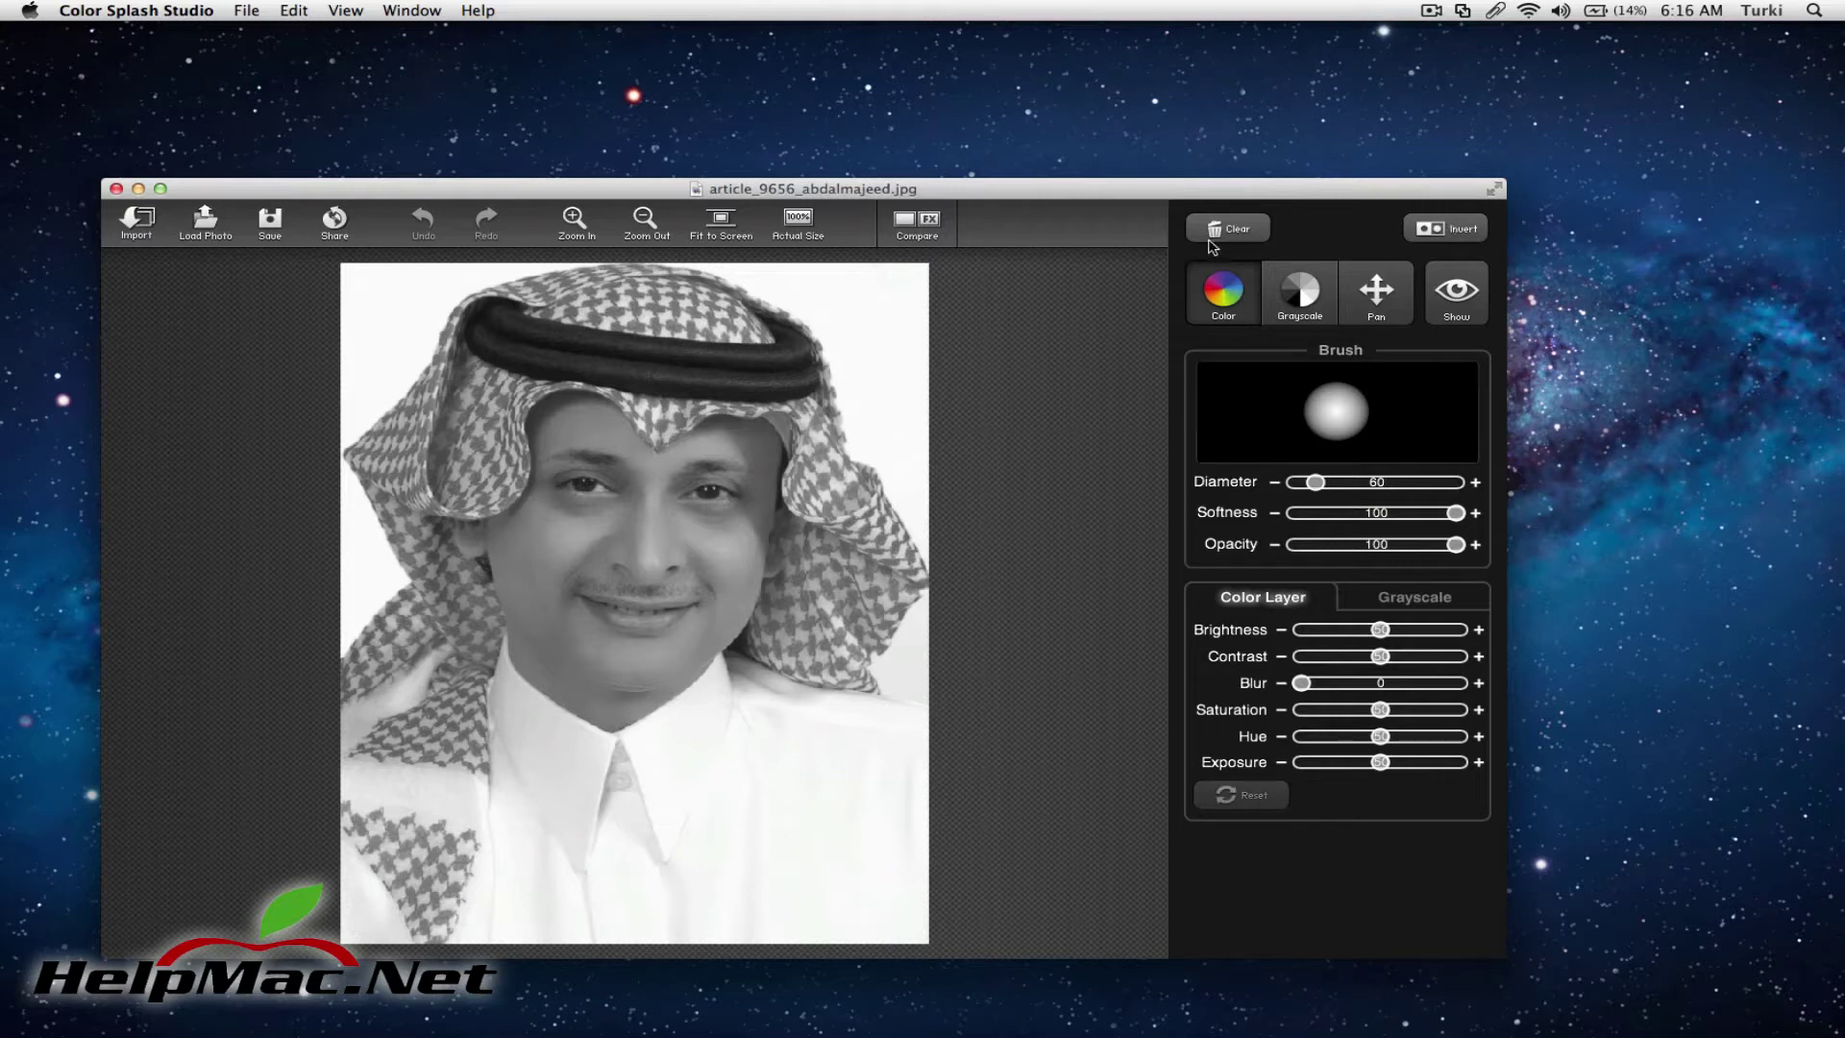
left_click(936, 228)
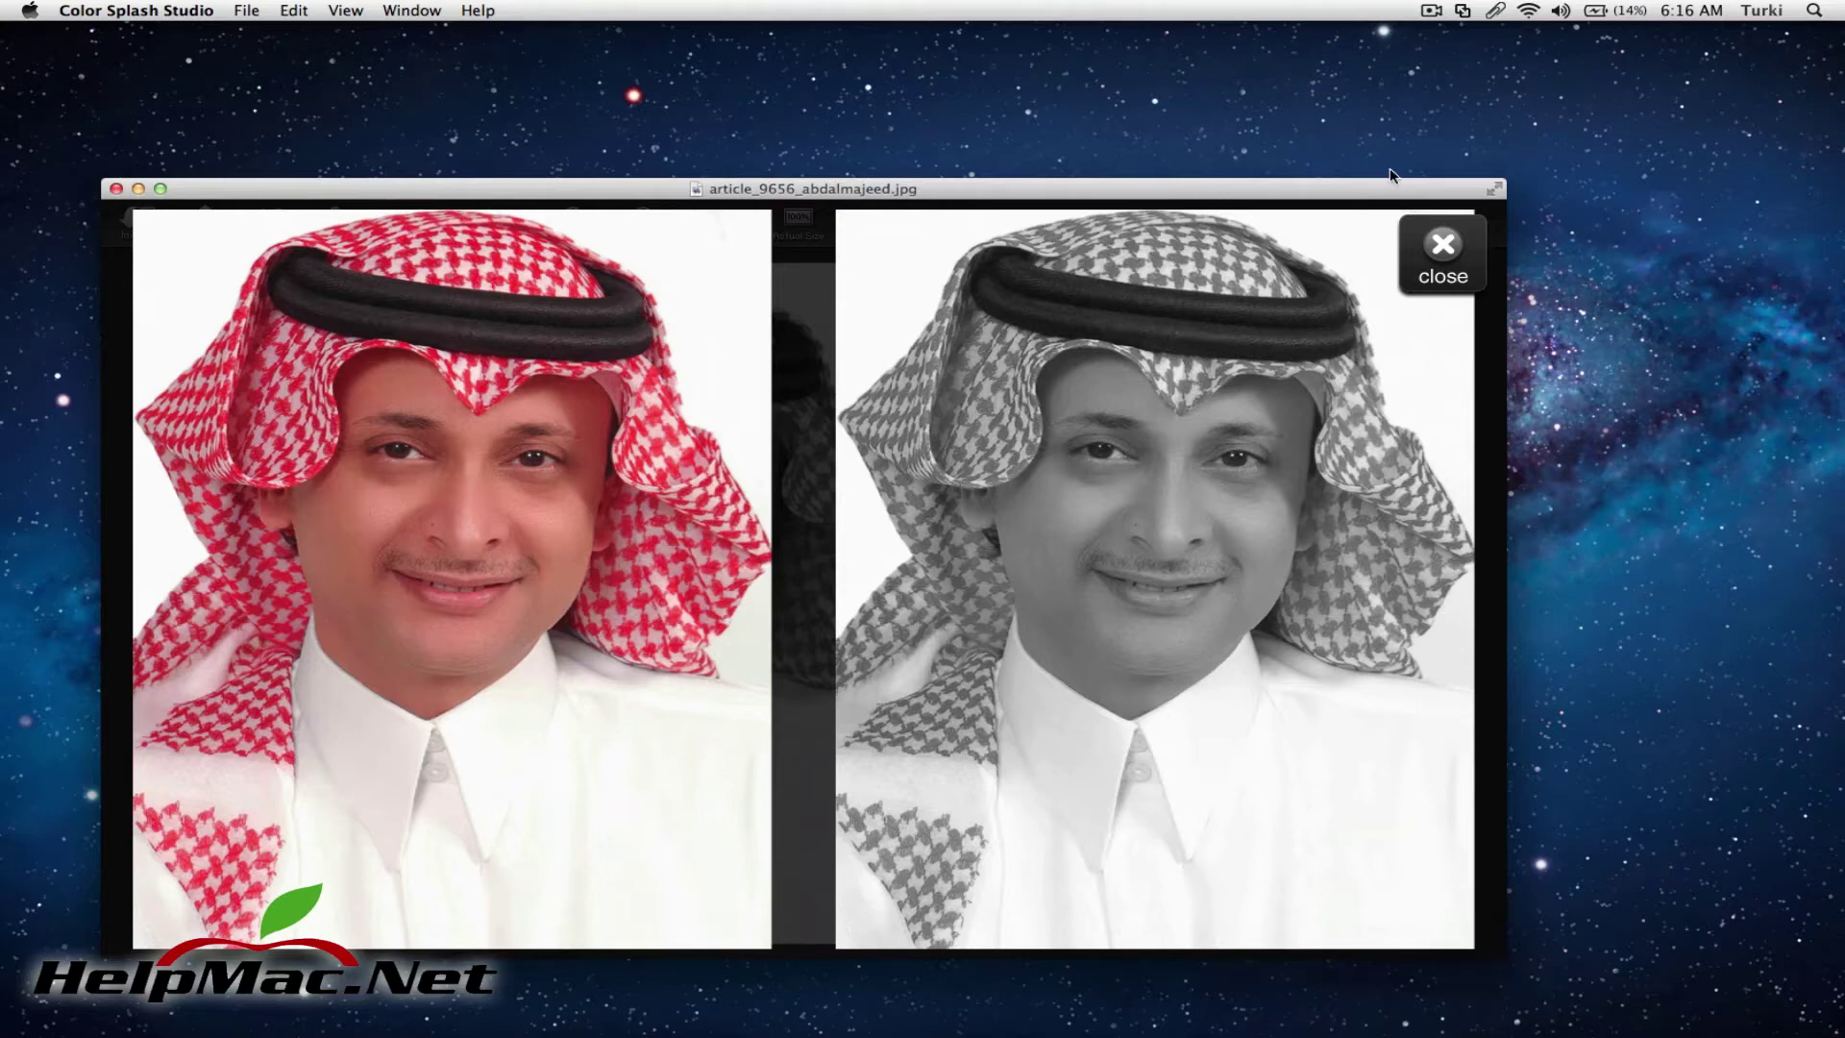
left_click(1444, 246)
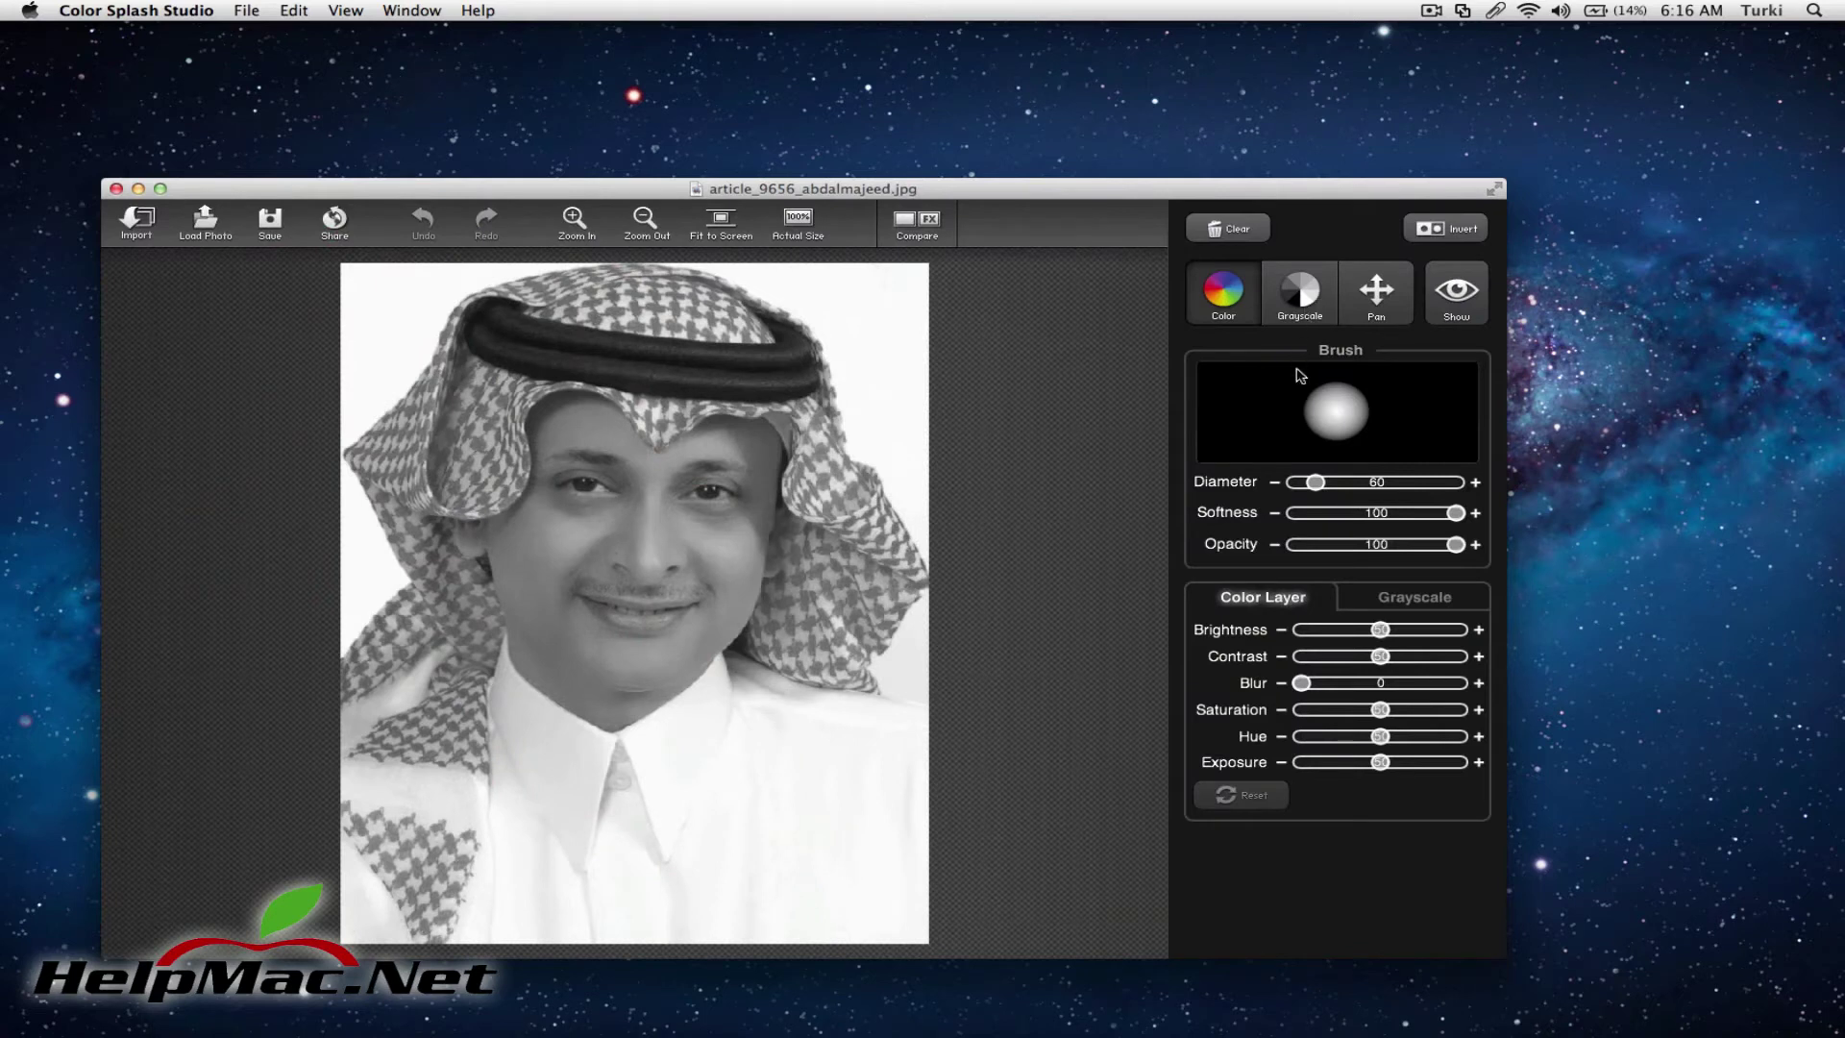
- Set the brush diameter to 119 and paint the original color back onto the whole headscarf
mouse_move(1316, 484)
left_mouse_down()
mouse_move(1401, 483)
mouse_move(1343, 490)
left_mouse_up()
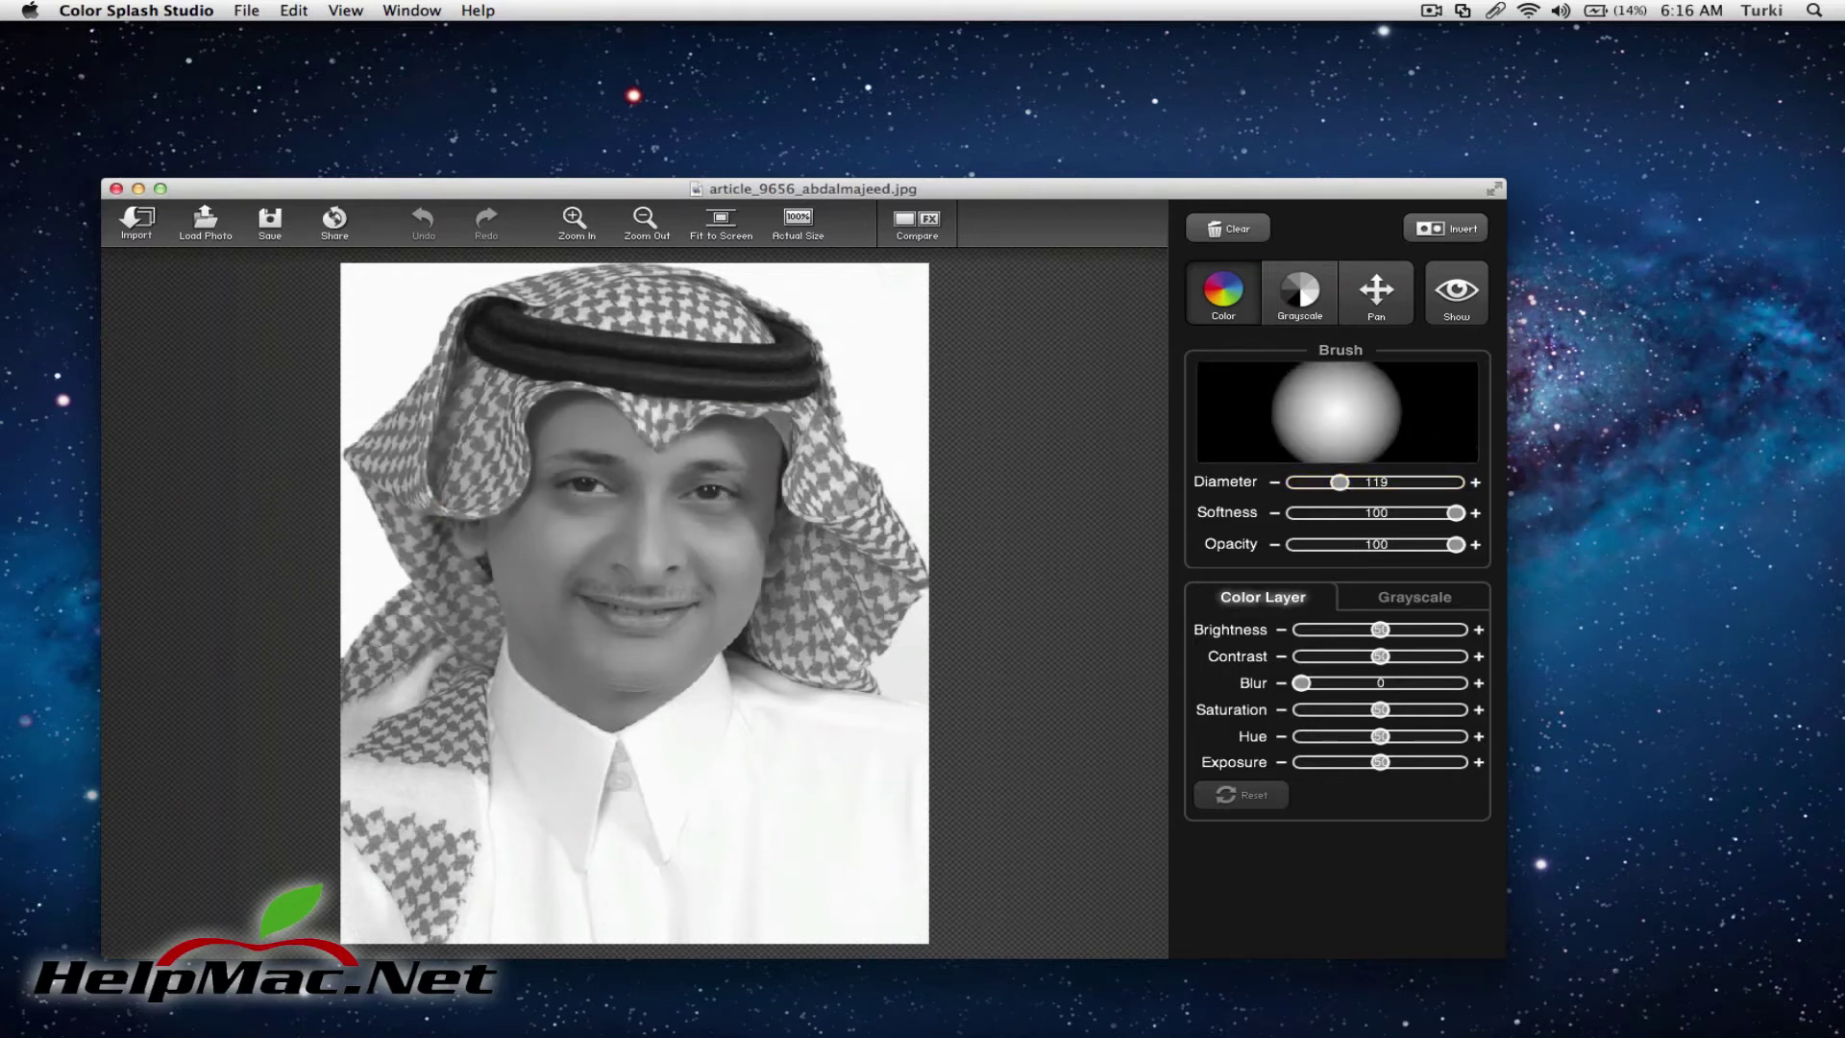
mouse_move(438, 416)
left_mouse_down()
mouse_move(404, 449)
mouse_move(492, 332)
mouse_move(514, 260)
mouse_move(674, 292)
mouse_move(723, 326)
mouse_move(753, 319)
mouse_move(565, 295)
mouse_move(541, 254)
mouse_move(794, 309)
mouse_move(741, 330)
mouse_move(817, 348)
mouse_move(860, 410)
mouse_move(856, 532)
mouse_move(808, 651)
mouse_move(867, 637)
mouse_move(873, 538)
mouse_move(875, 658)
mouse_move(847, 374)
mouse_move(749, 353)
mouse_move(769, 345)
mouse_move(663, 384)
mouse_move(677, 365)
mouse_move(672, 392)
mouse_move(646, 358)
mouse_move(567, 348)
mouse_move(499, 437)
mouse_move(452, 459)
mouse_move(480, 454)
mouse_move(405, 476)
mouse_move(396, 499)
mouse_move(440, 624)
mouse_move(409, 884)
mouse_move(415, 673)
mouse_move(394, 858)
left_mouse_up()
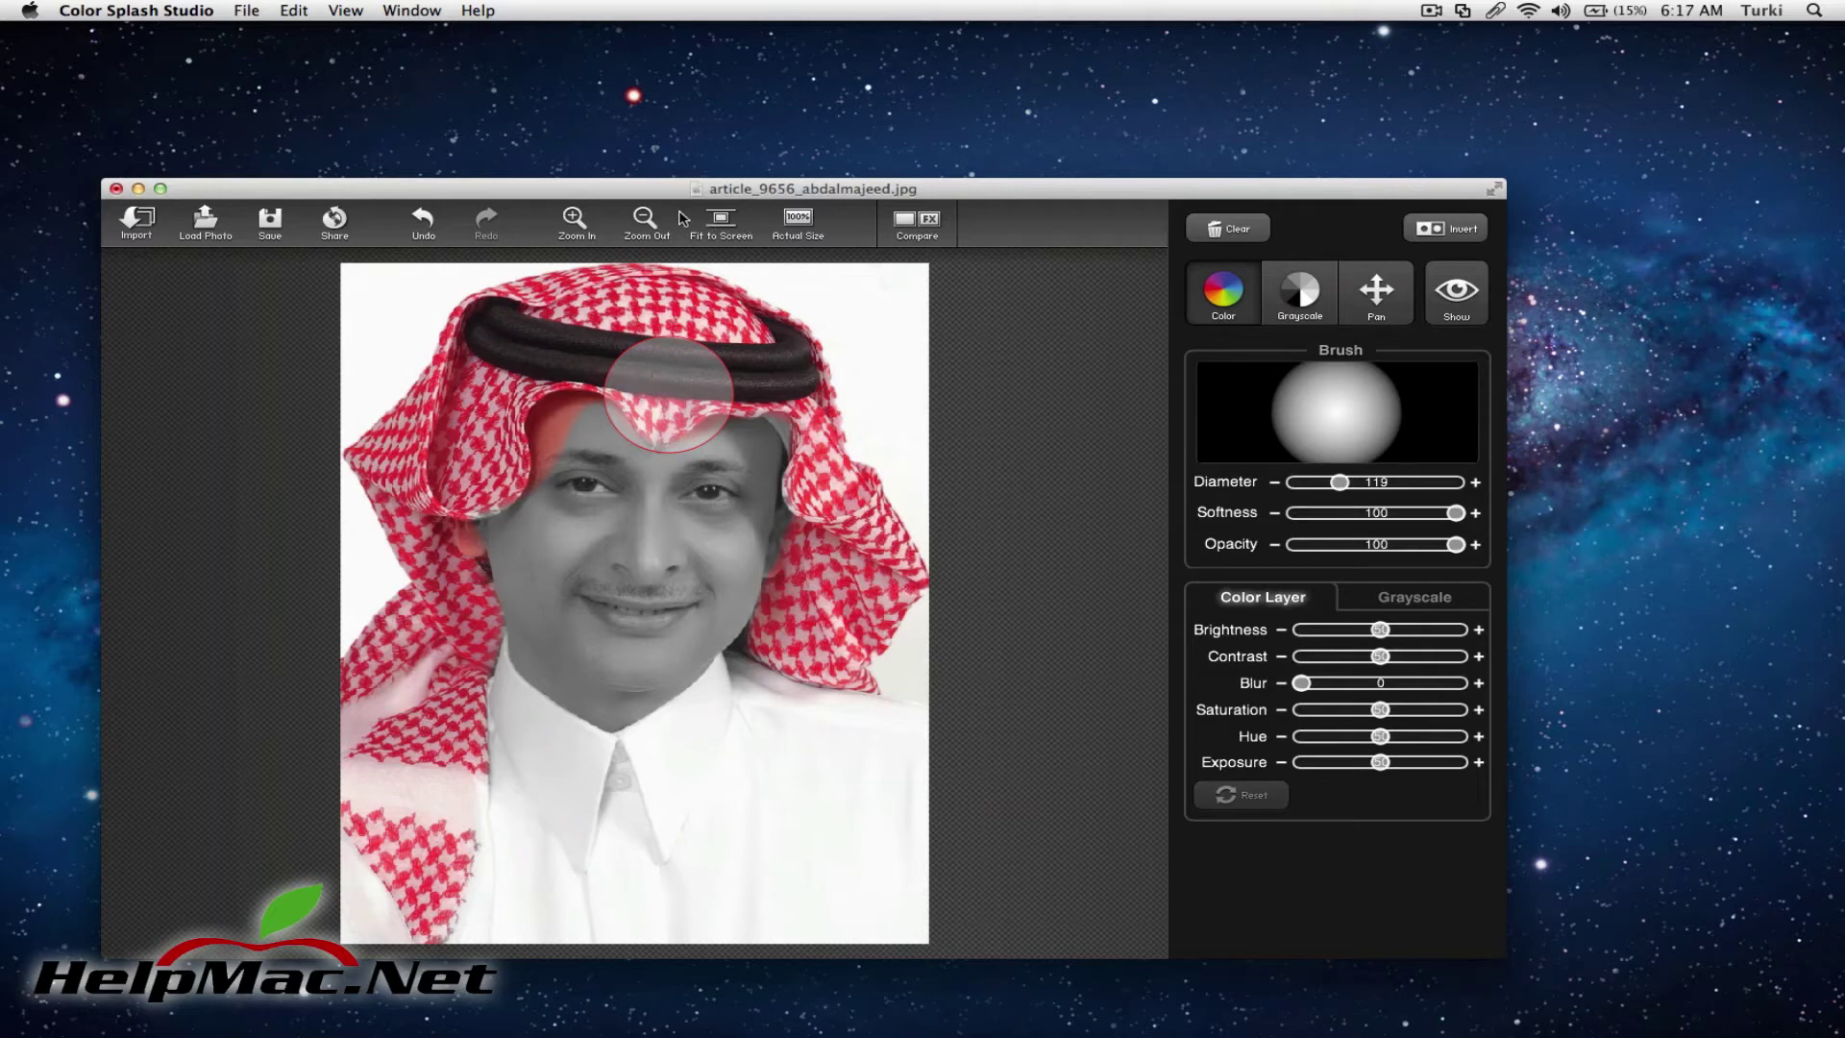
- Return the color spill on the forehead and temple along the headscarf edge to grayscale with the Grayscale brush
left_click(596, 223)
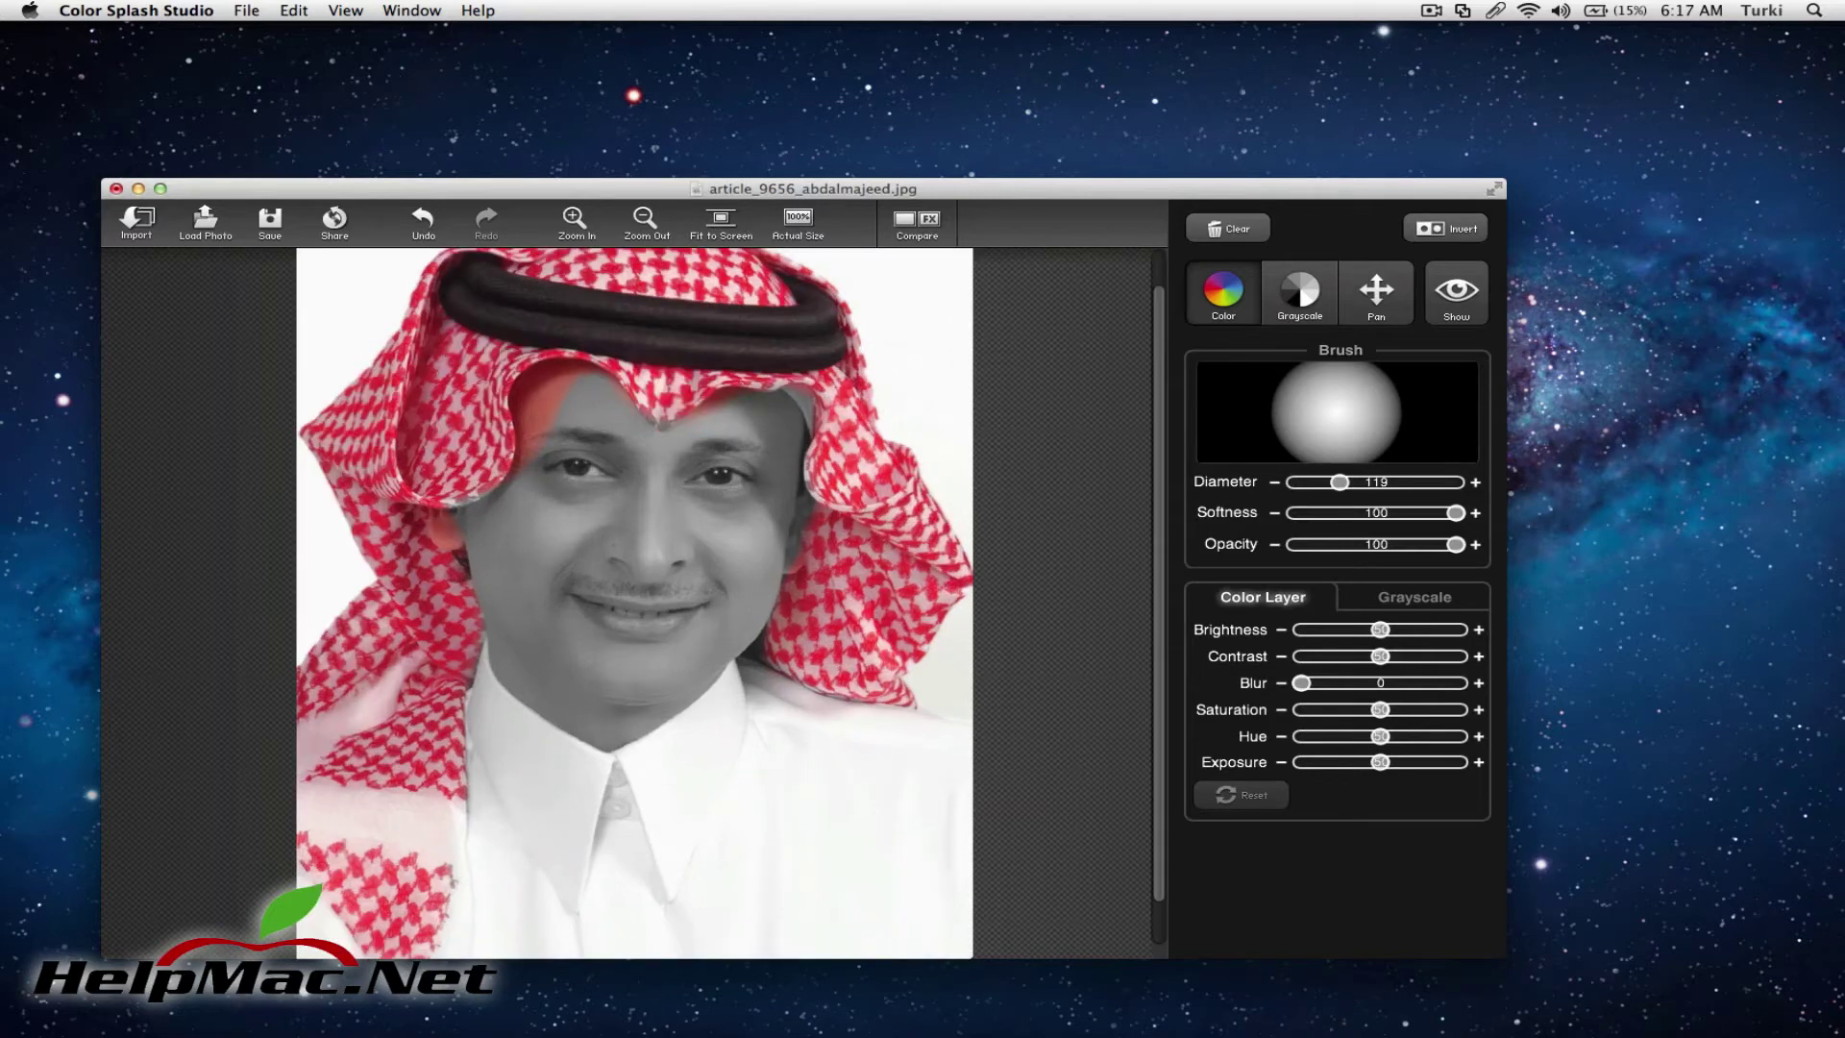
key("super+equal")
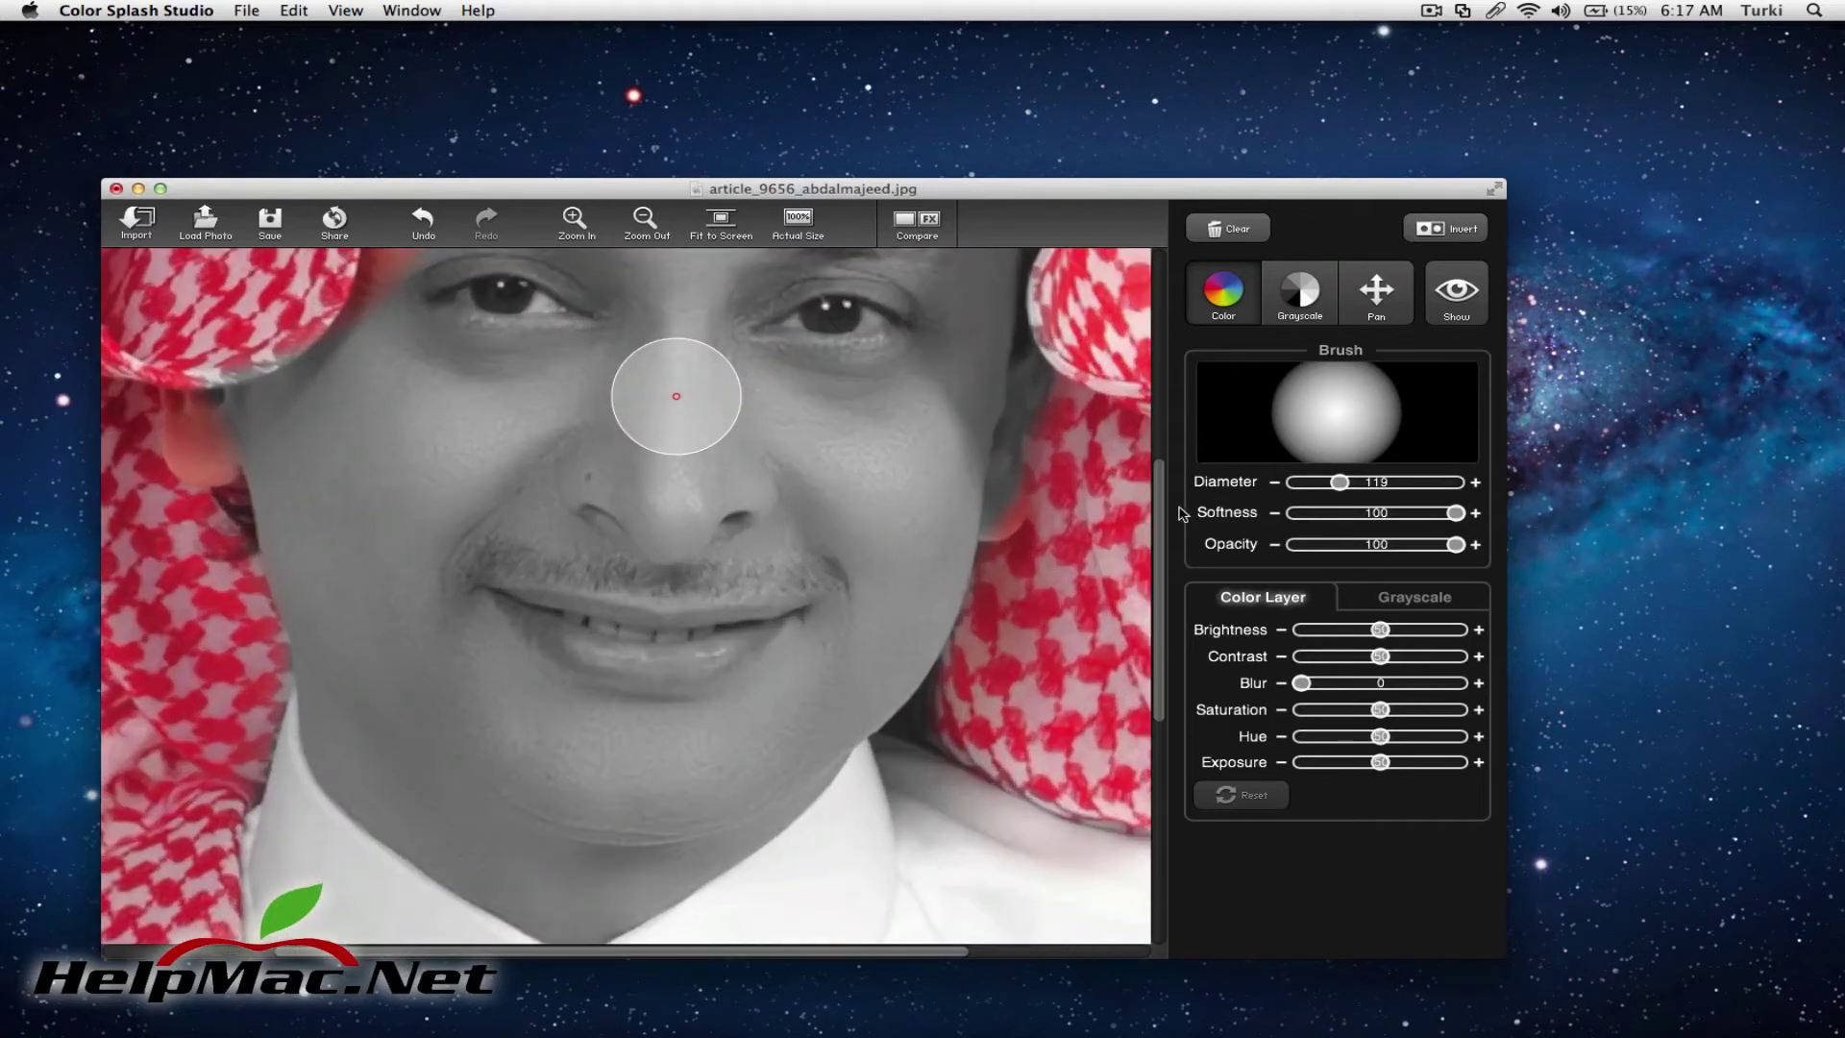
left_click_drag(1160, 524, 1147, 386)
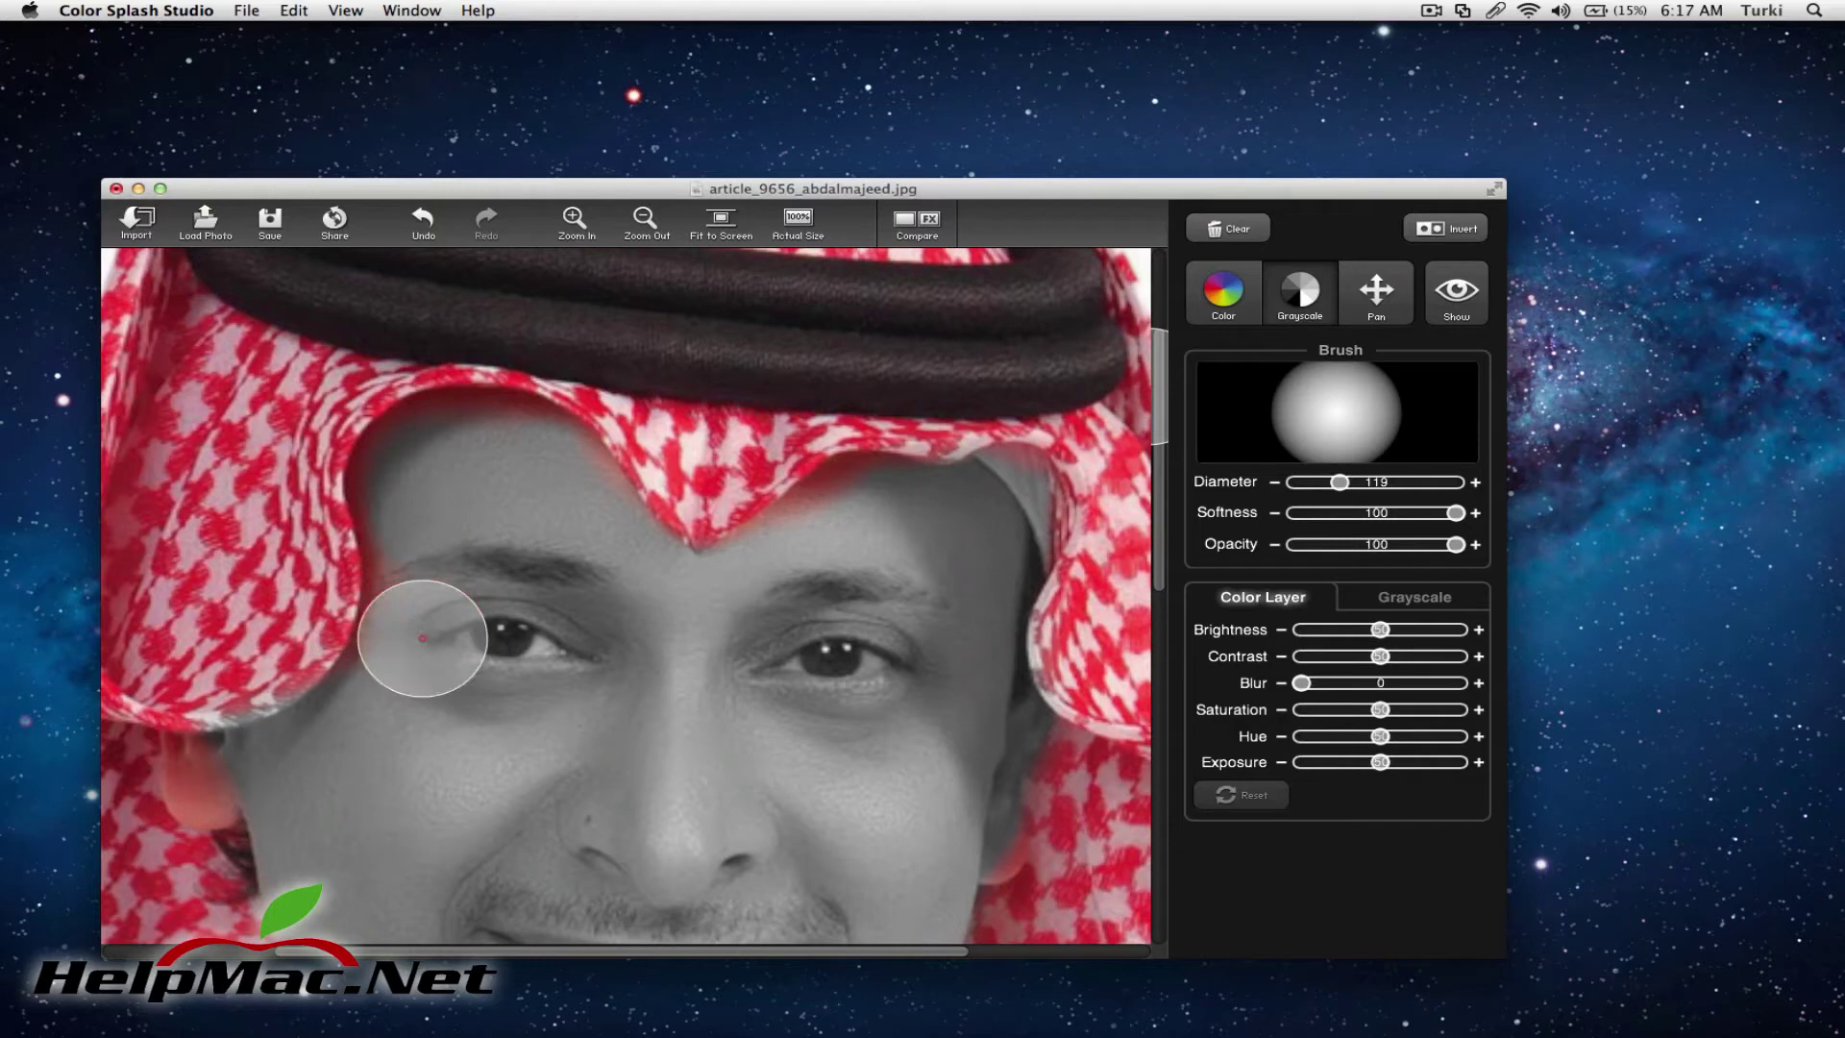
left_click_drag(422, 638, 414, 663)
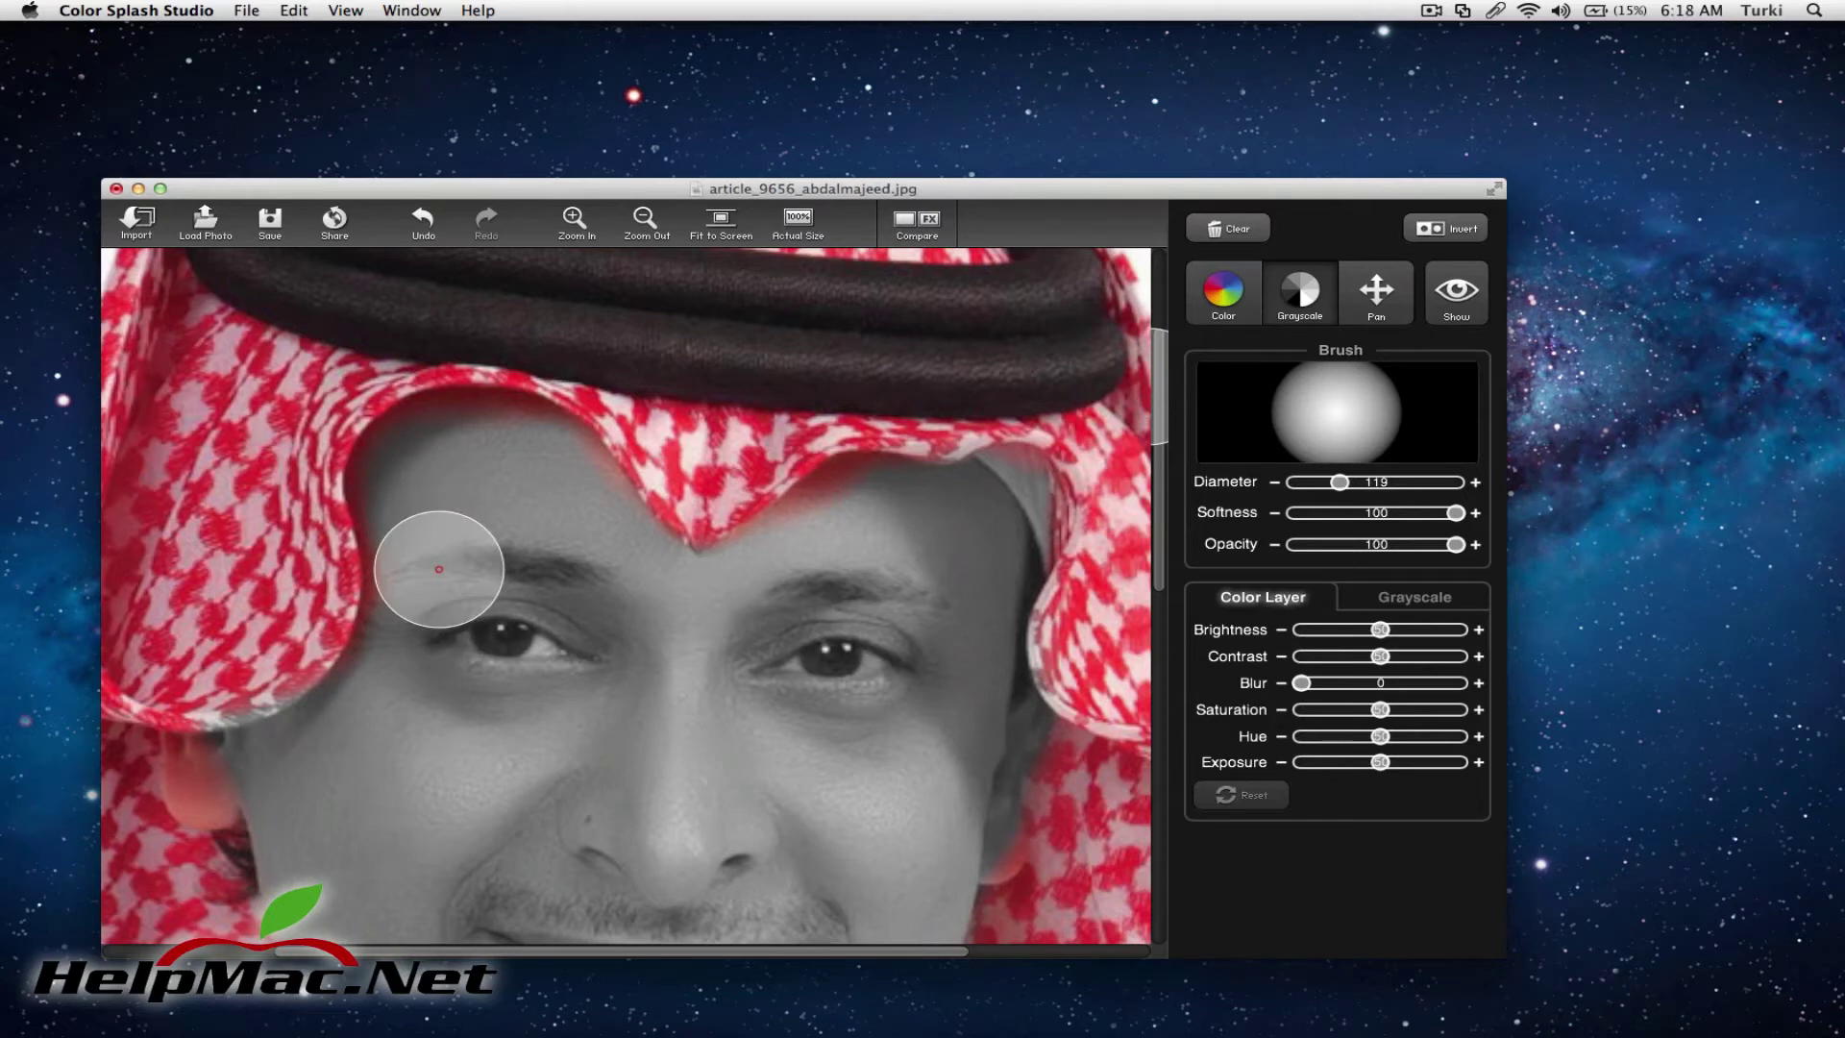
- Set the brush diameter to 66 and paint the colored ear on the photo's left side back to grayscale
key("super+minus")
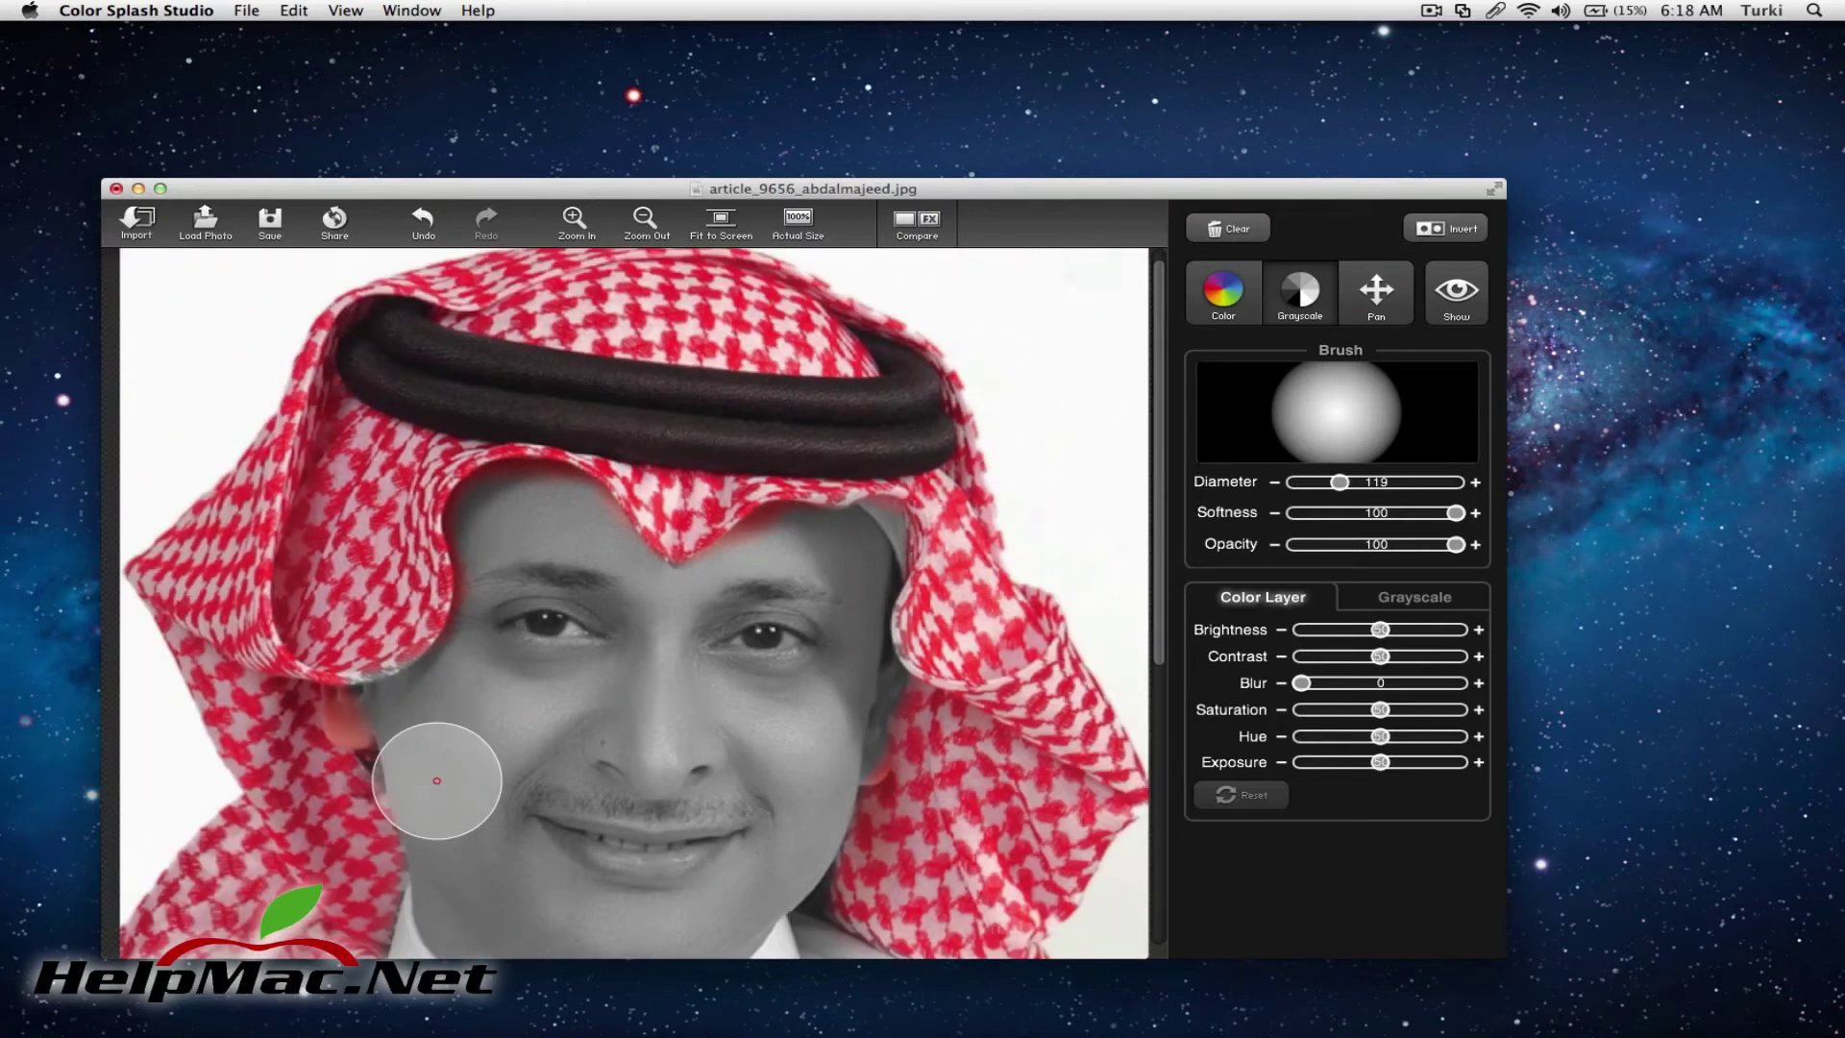
key("super+plus")
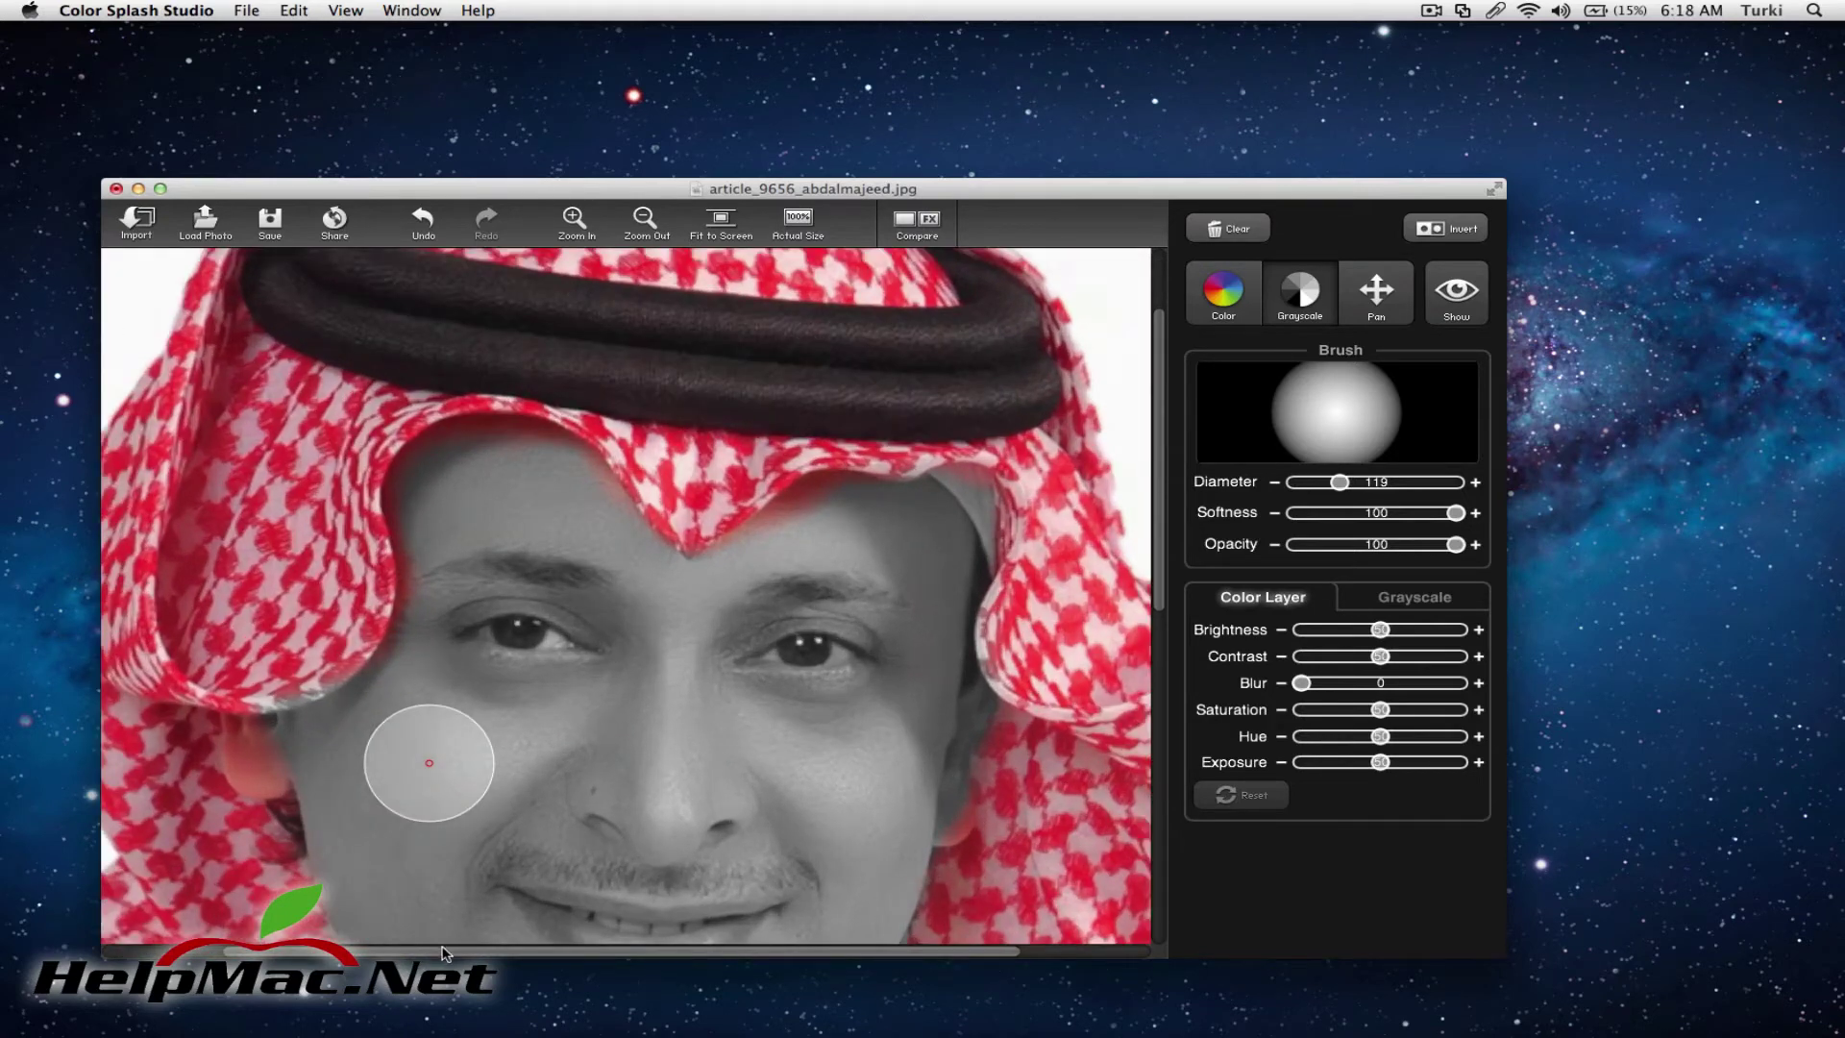
scroll(428, 762, "left", 5)
key("super+plus")
key("super+plus")
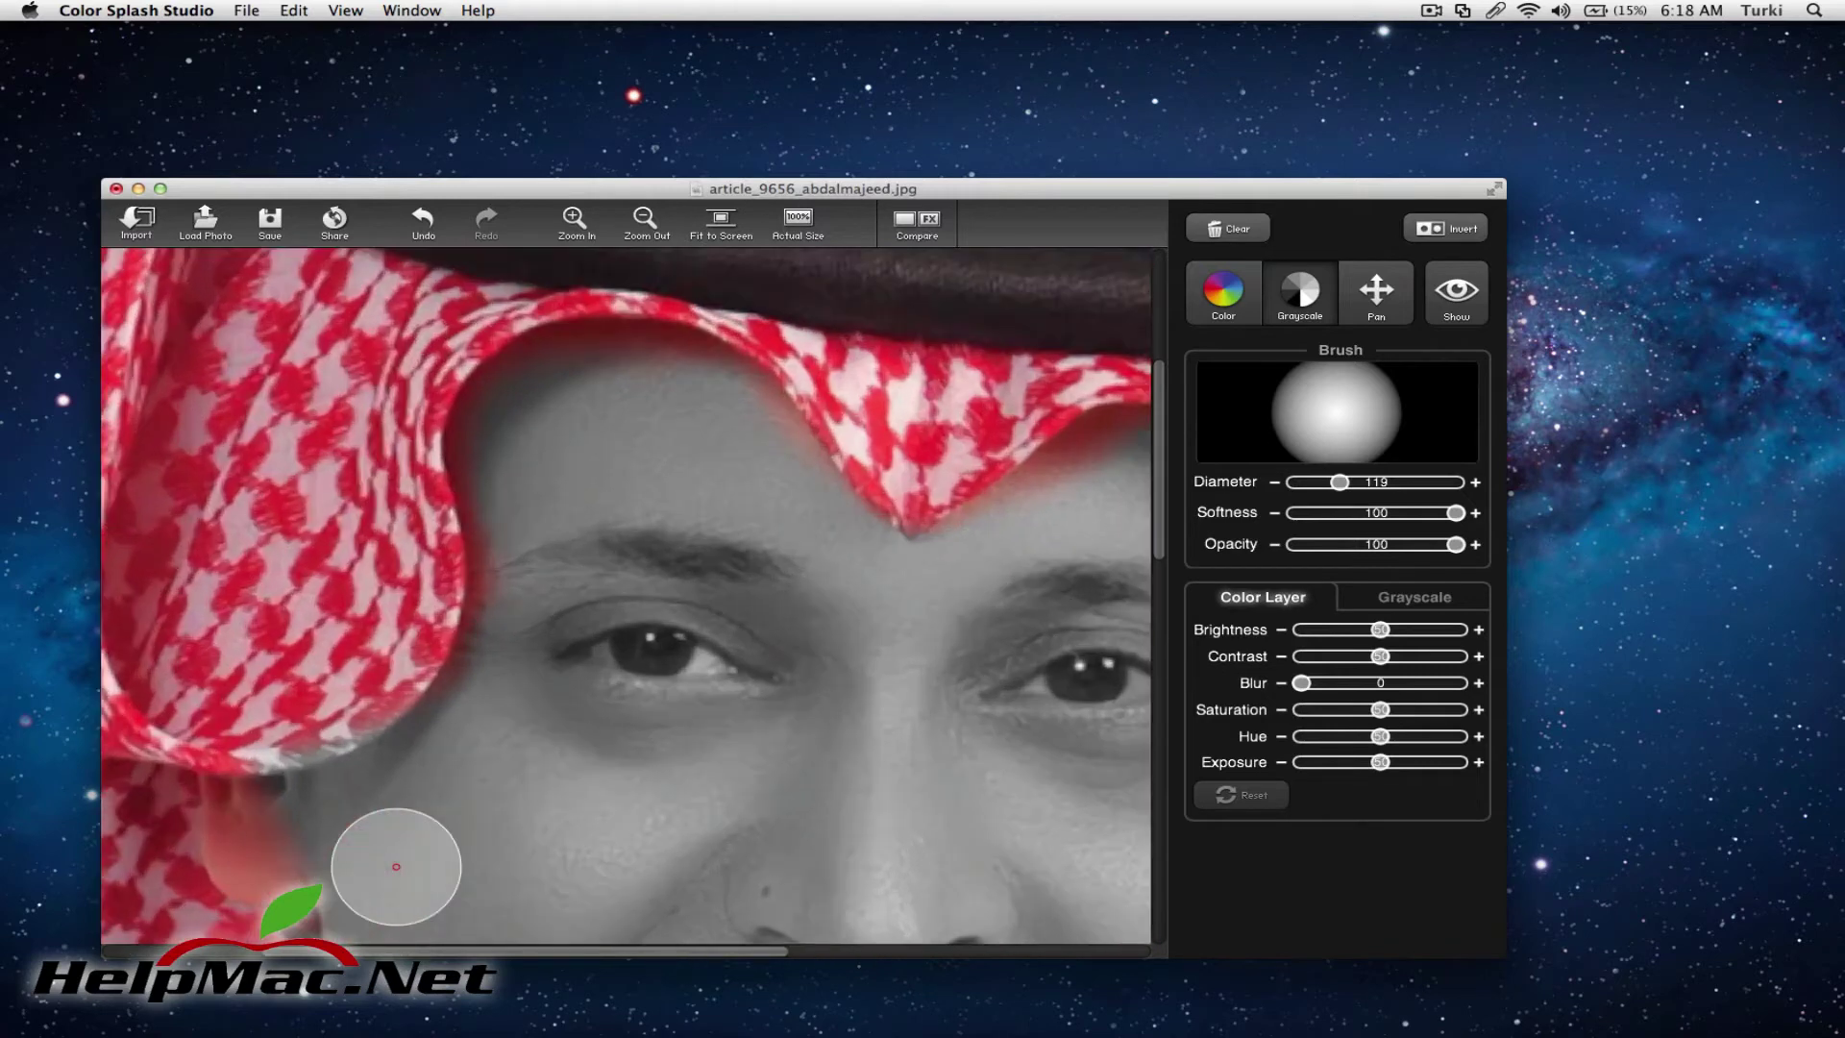
scroll(1162, 478, "down", 8)
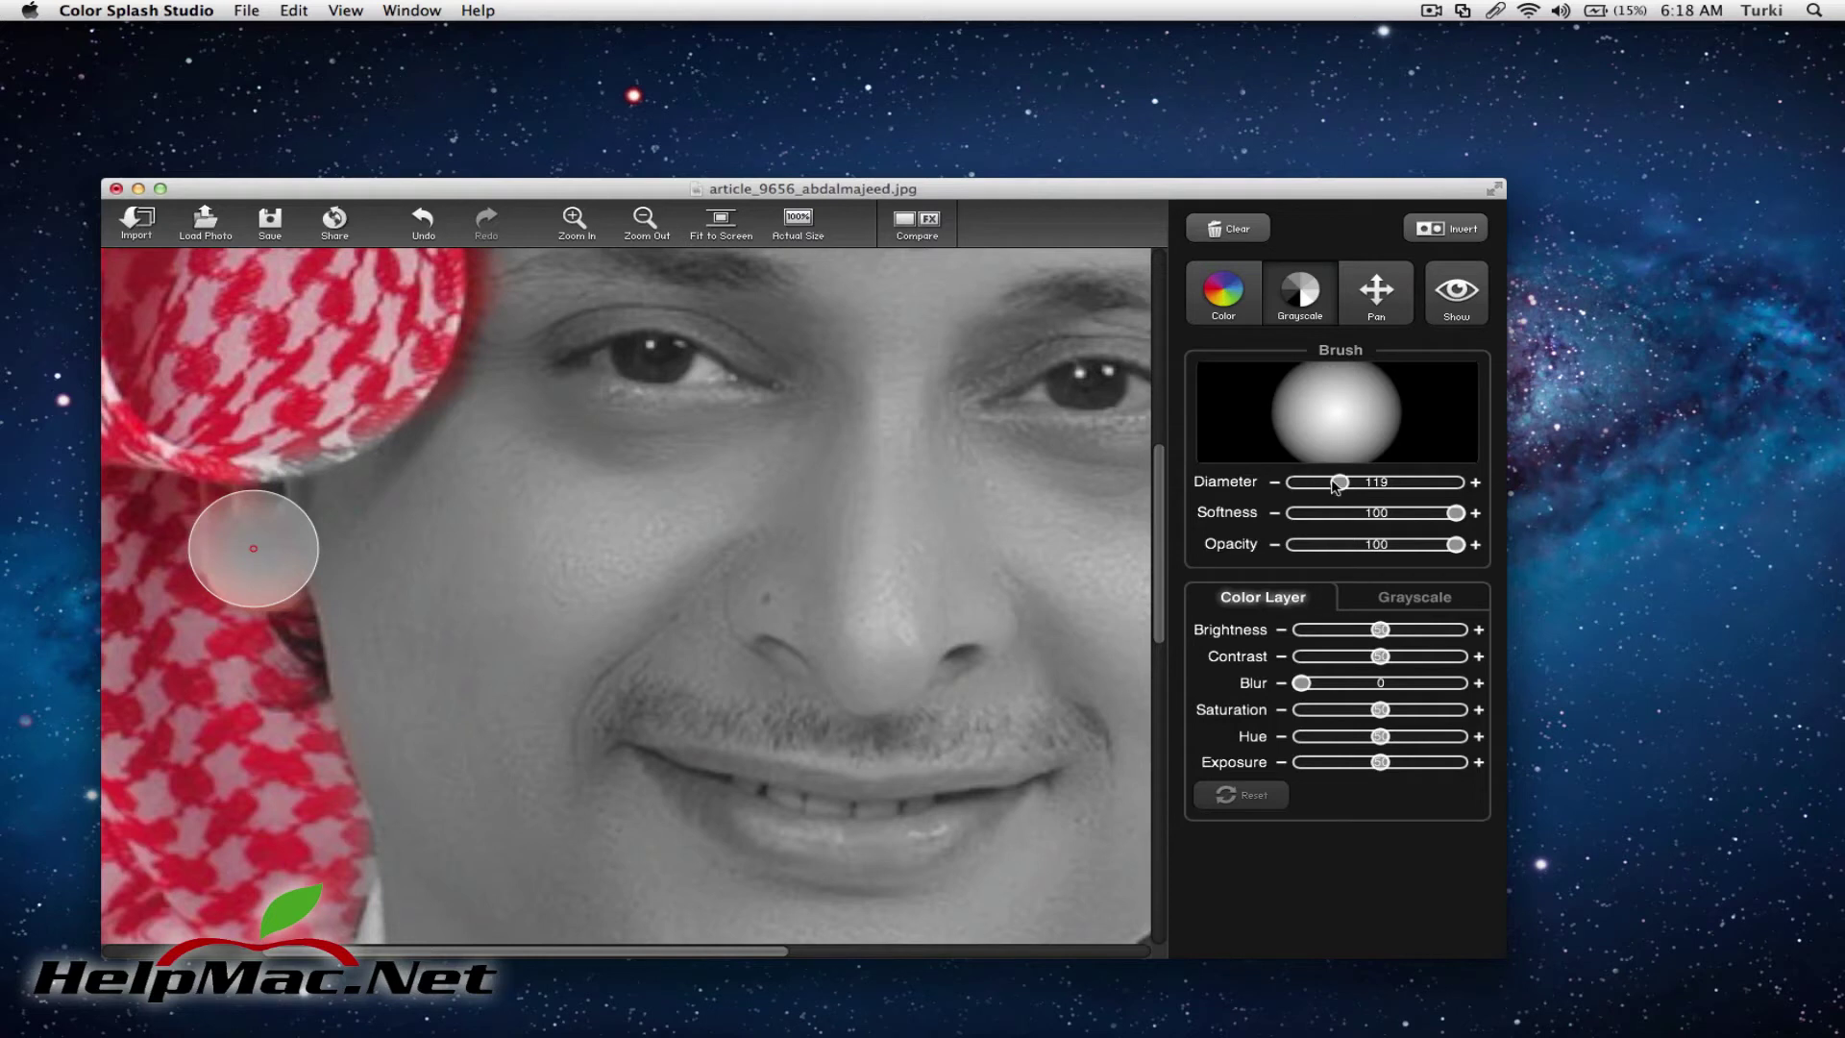
left_click_drag(1338, 481, 1318, 482)
mouse_move(253, 548)
left_mouse_down()
mouse_move(280, 553)
mouse_move(255, 583)
mouse_move(235, 567)
mouse_move(234, 515)
mouse_move(379, 531)
left_mouse_up()
- Touch up the headscarf edges above and below that ear with the Color brush
left_click(1238, 300)
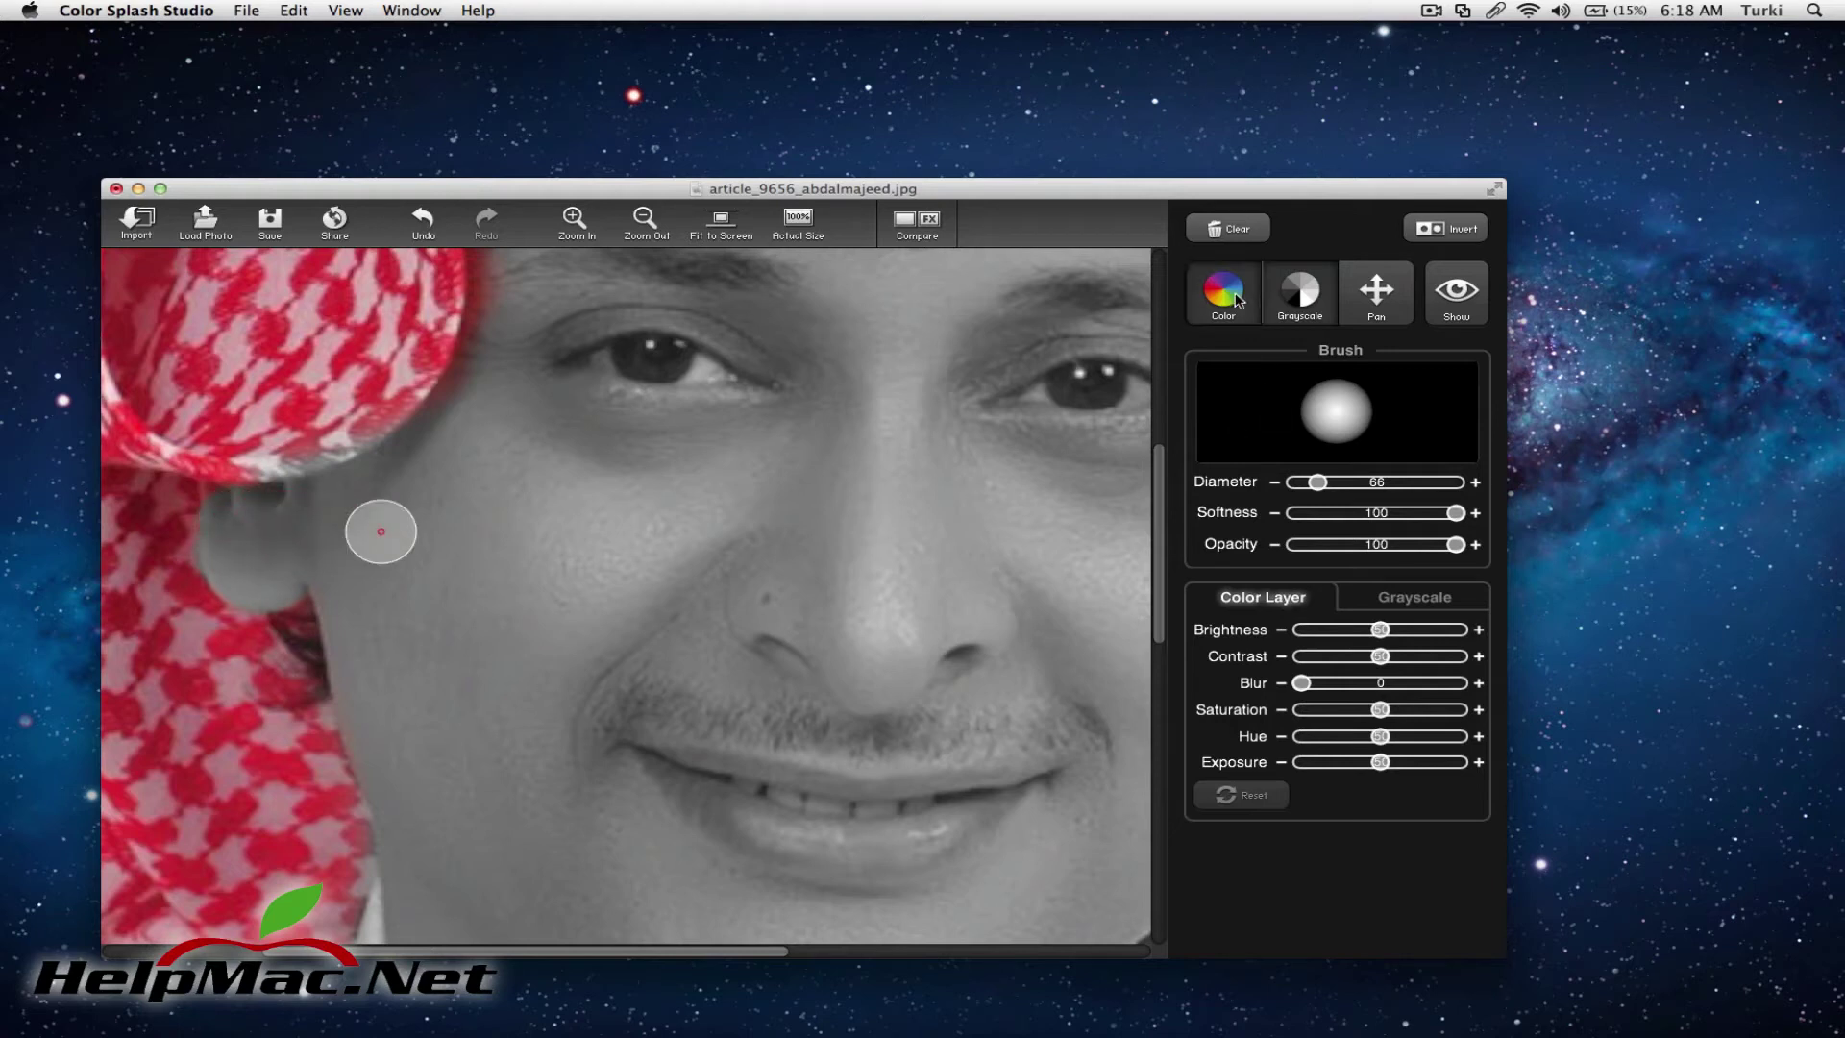
mouse_move(279, 461)
left_mouse_down()
mouse_move(264, 446)
mouse_move(368, 407)
mouse_move(271, 448)
left_mouse_up()
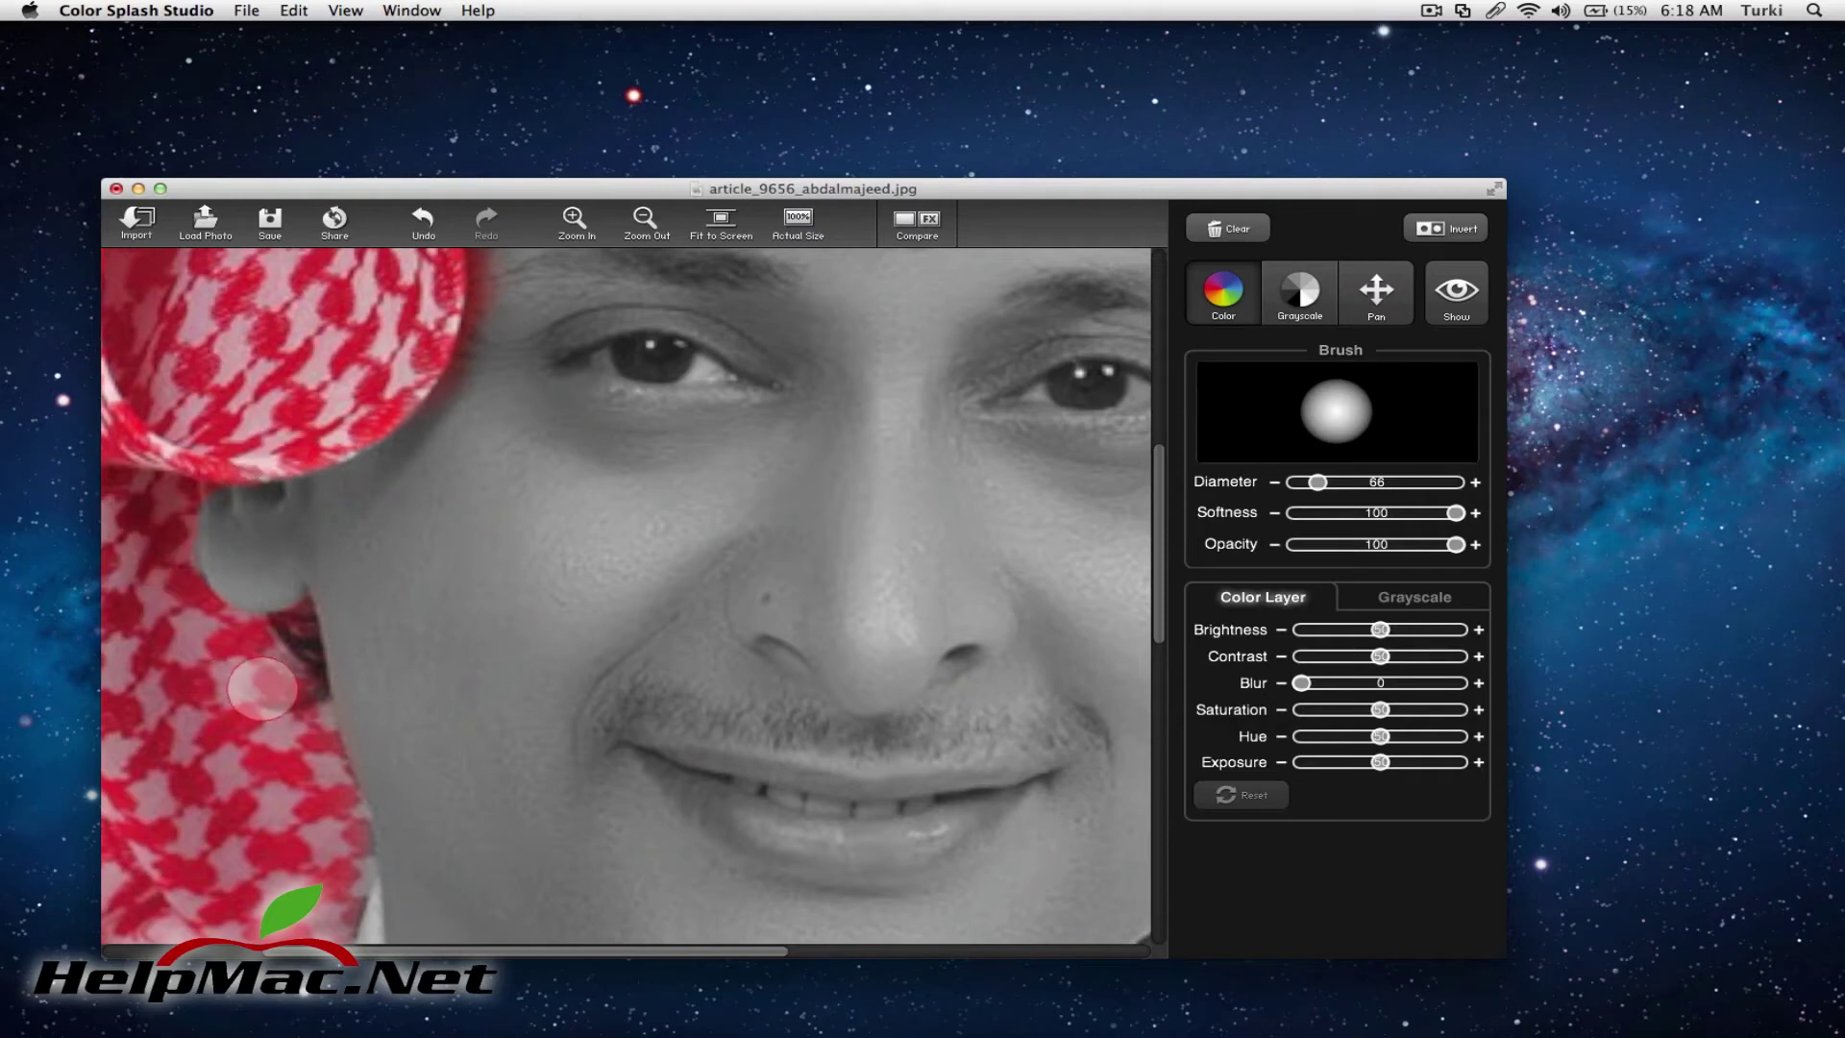
mouse_move(263, 689)
left_mouse_down()
mouse_move(286, 688)
mouse_move(280, 708)
left_mouse_up()
- Paint the color spill on the ear at the photo's right side back to grayscale with the Grayscale brush
key("super+minus")
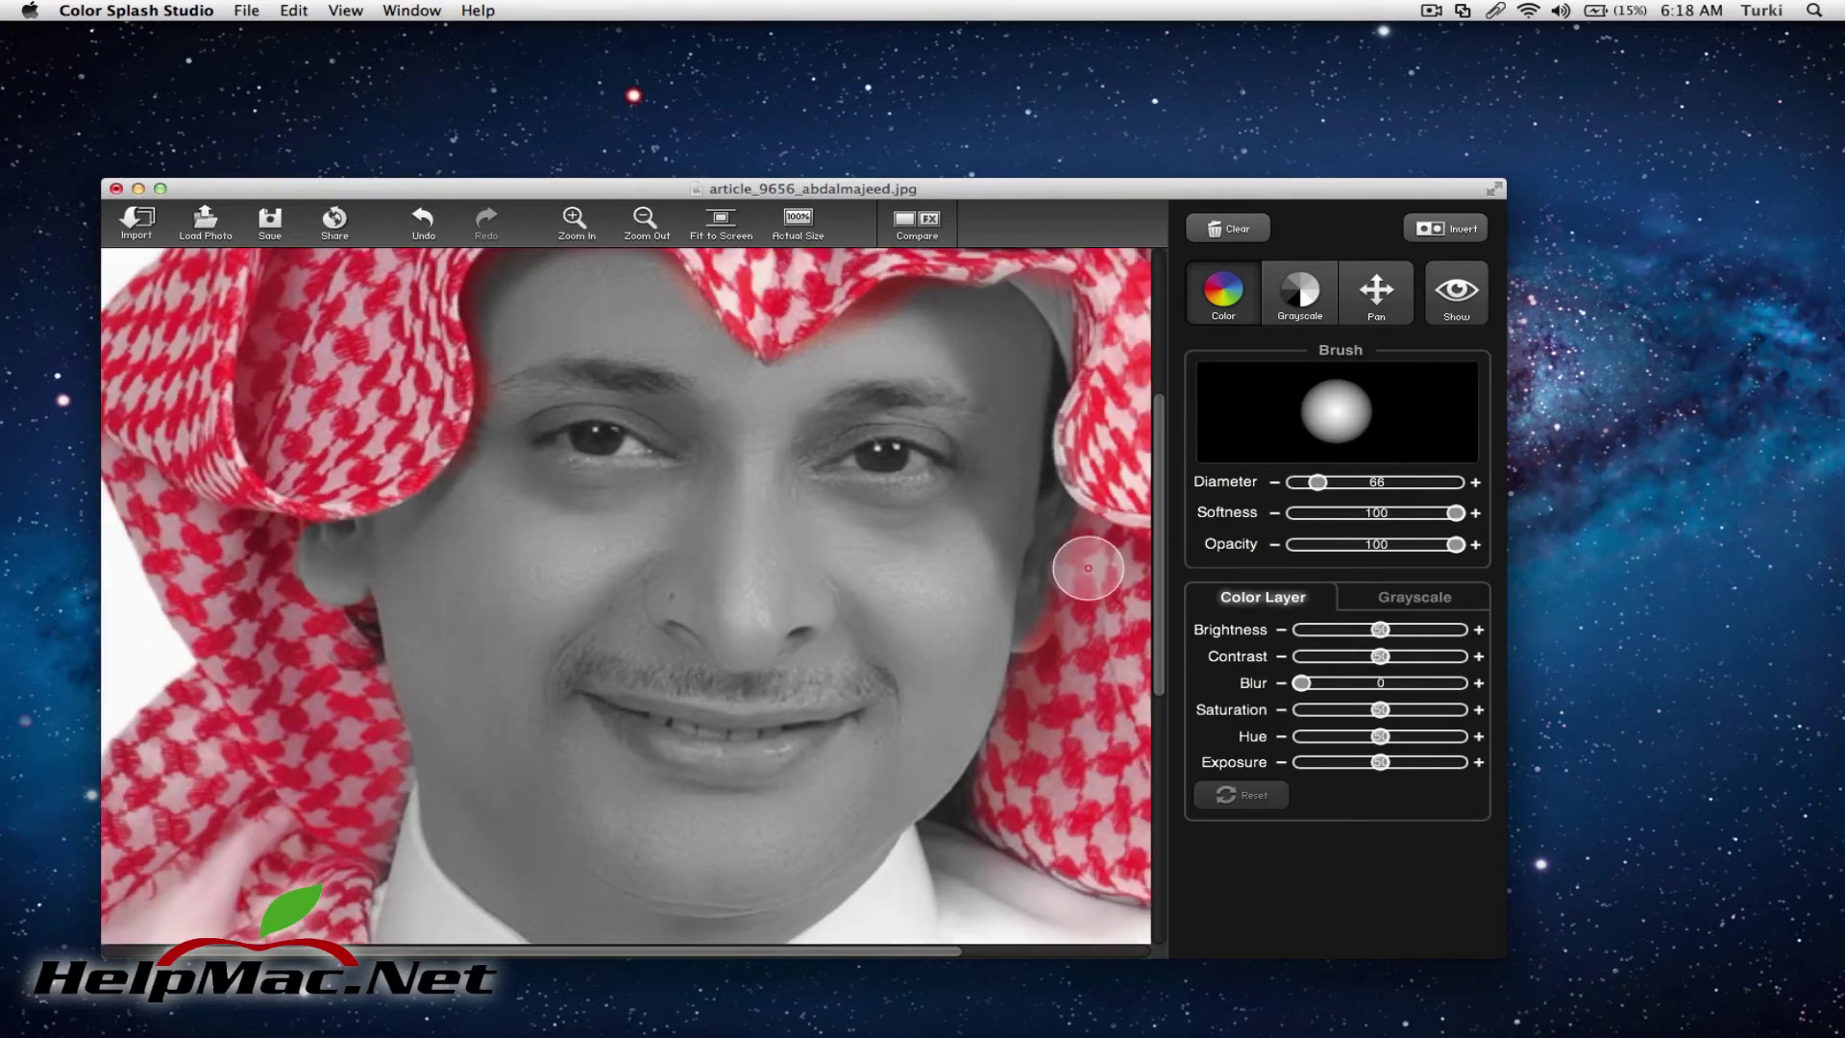
key("super+minus")
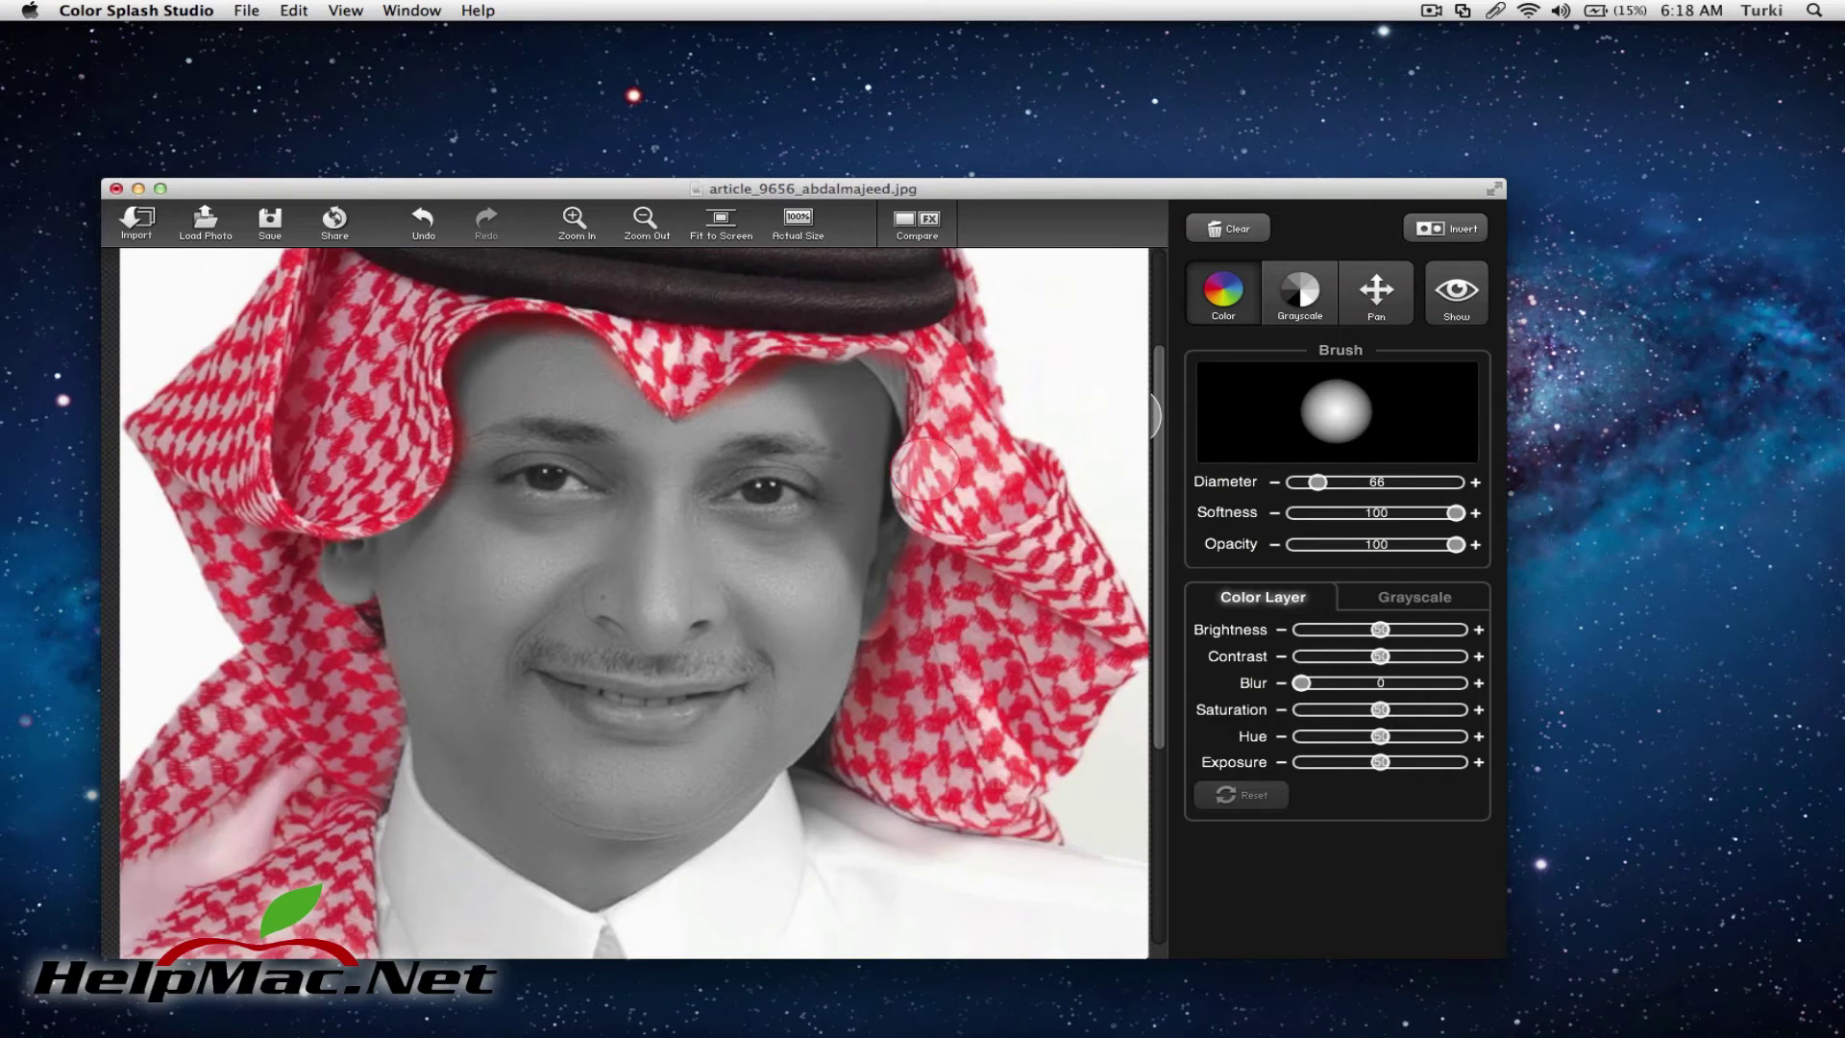
left_click(1296, 299)
scroll(913, 548, "up", 5)
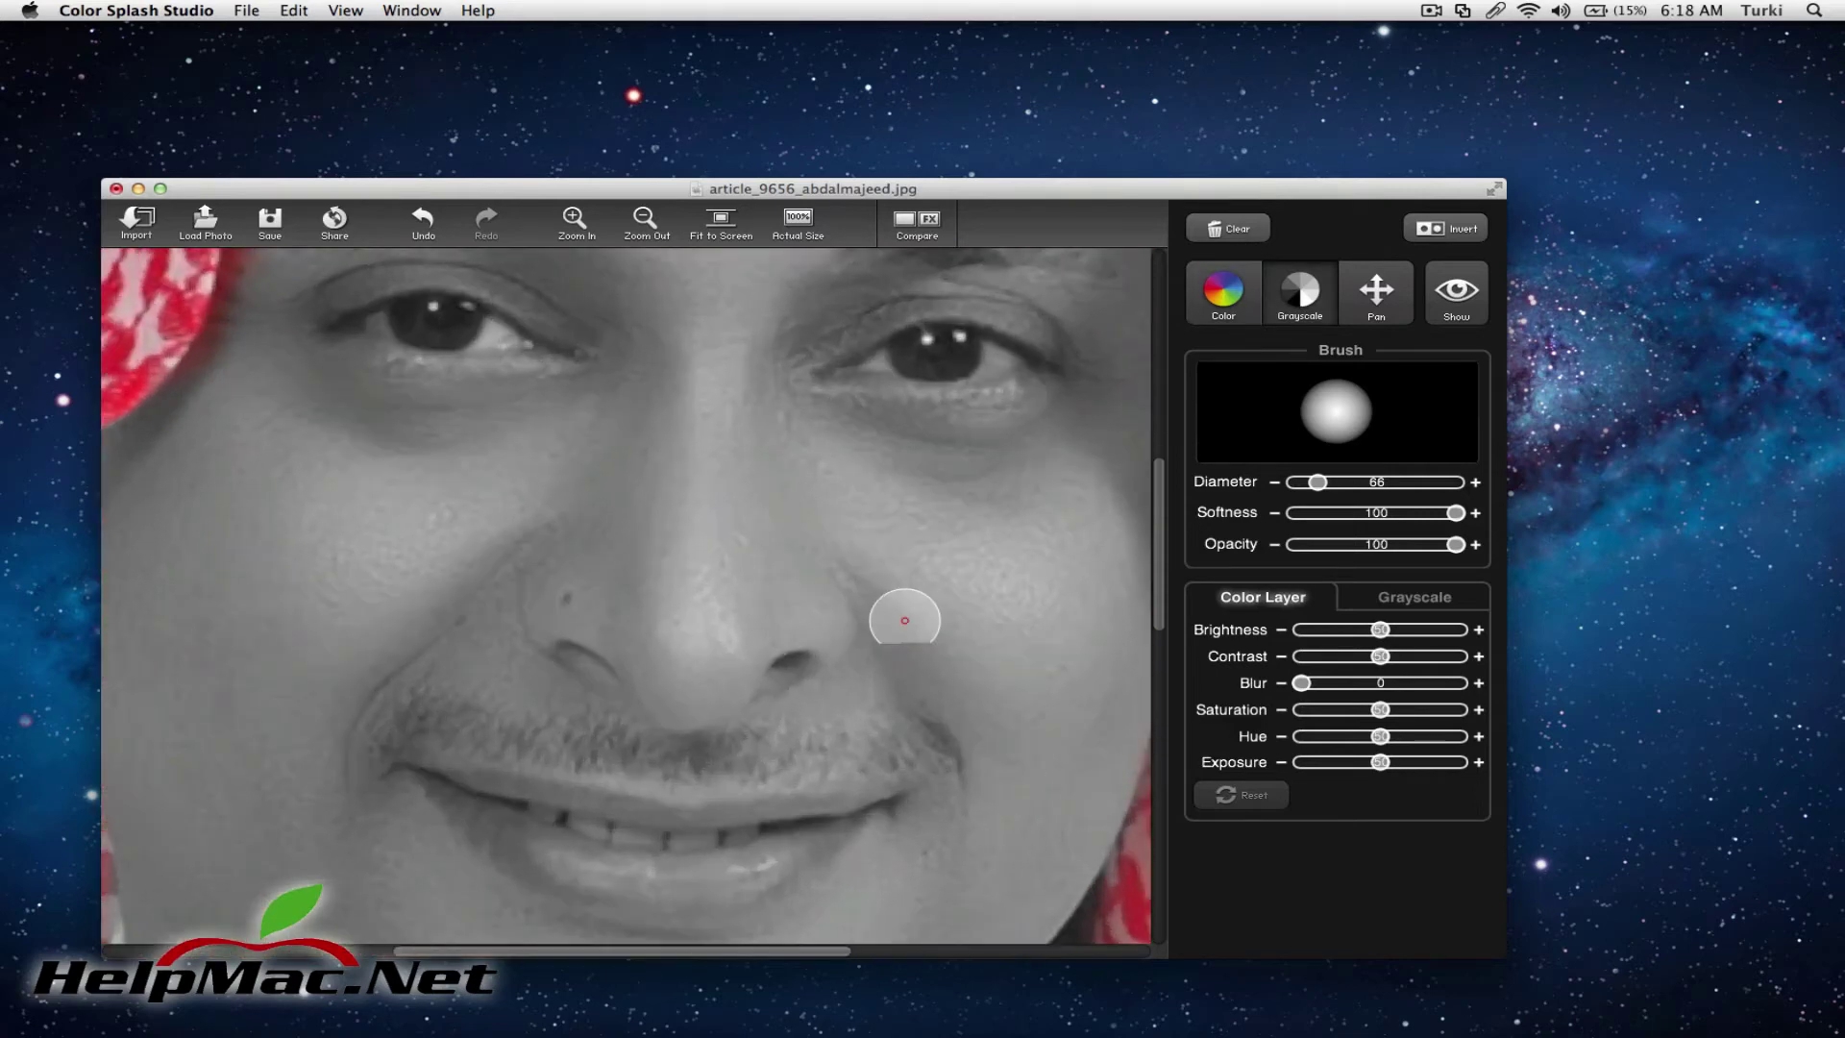
scroll(897, 498, "right", 10)
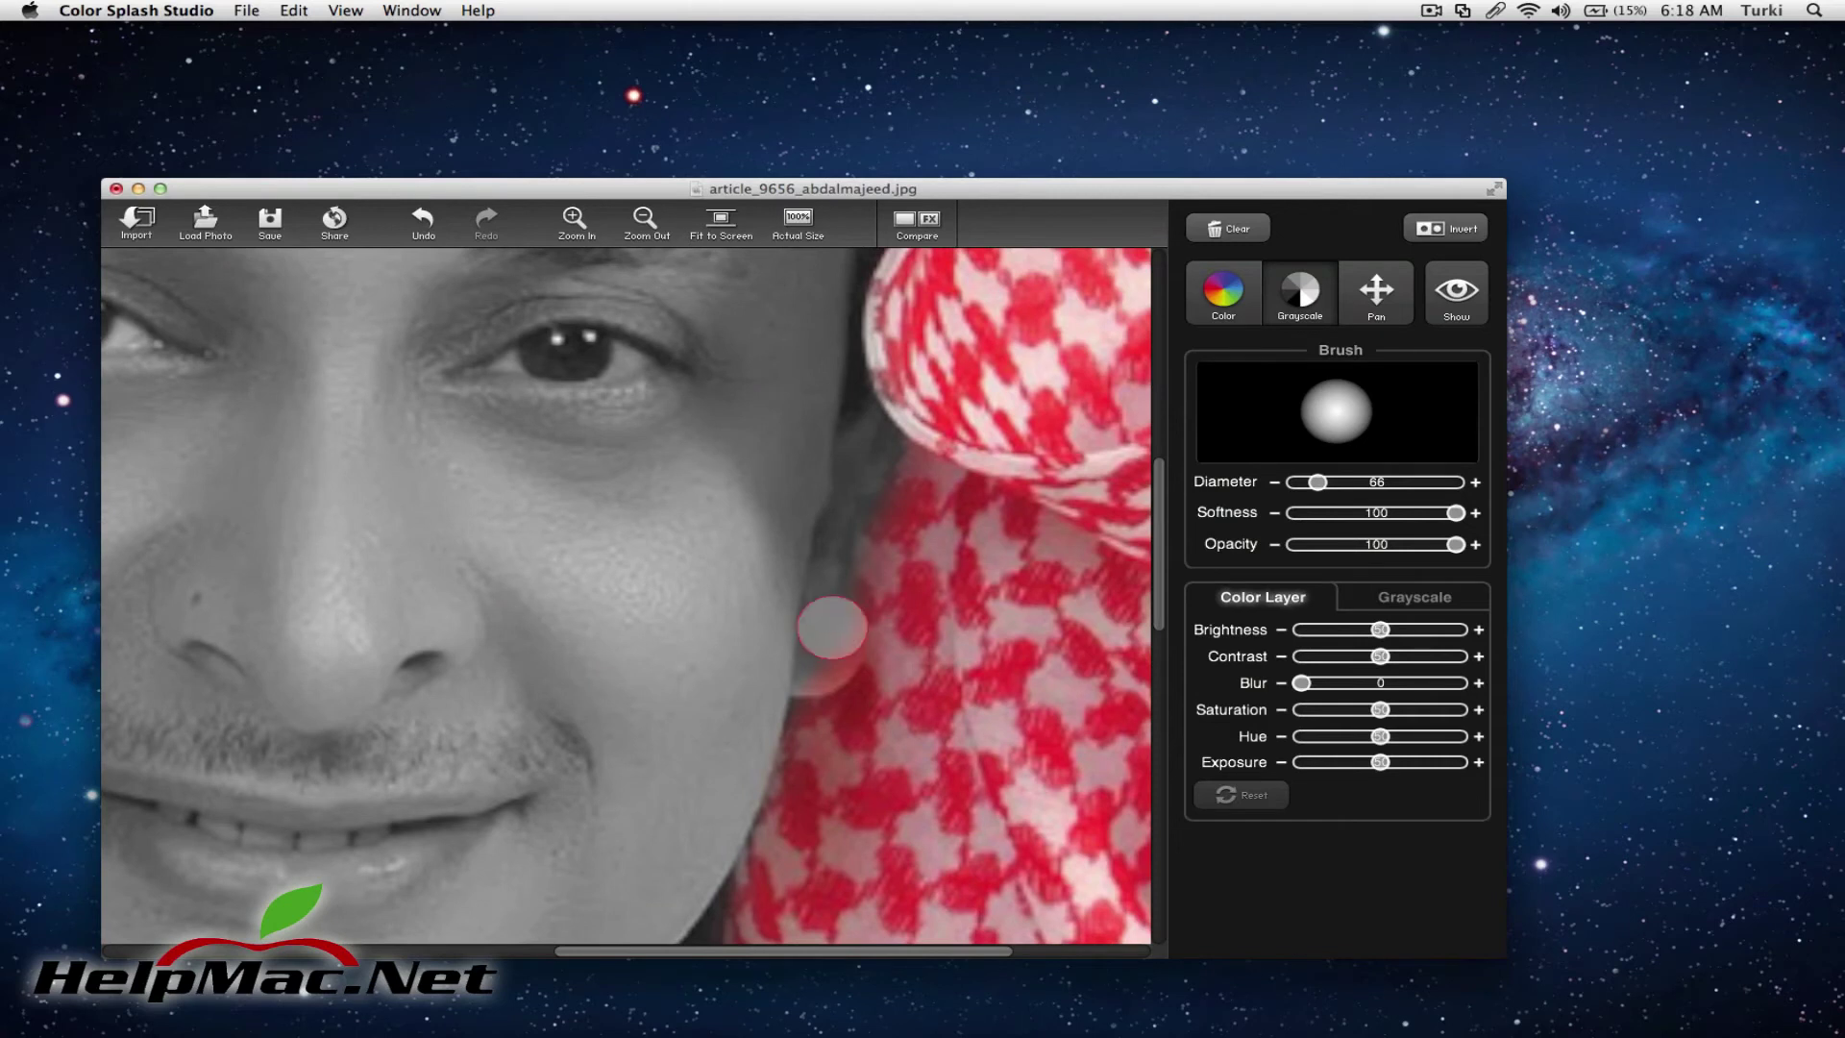
mouse_move(823, 618)
left_mouse_down()
mouse_move(808, 668)
mouse_move(764, 663)
left_mouse_up()
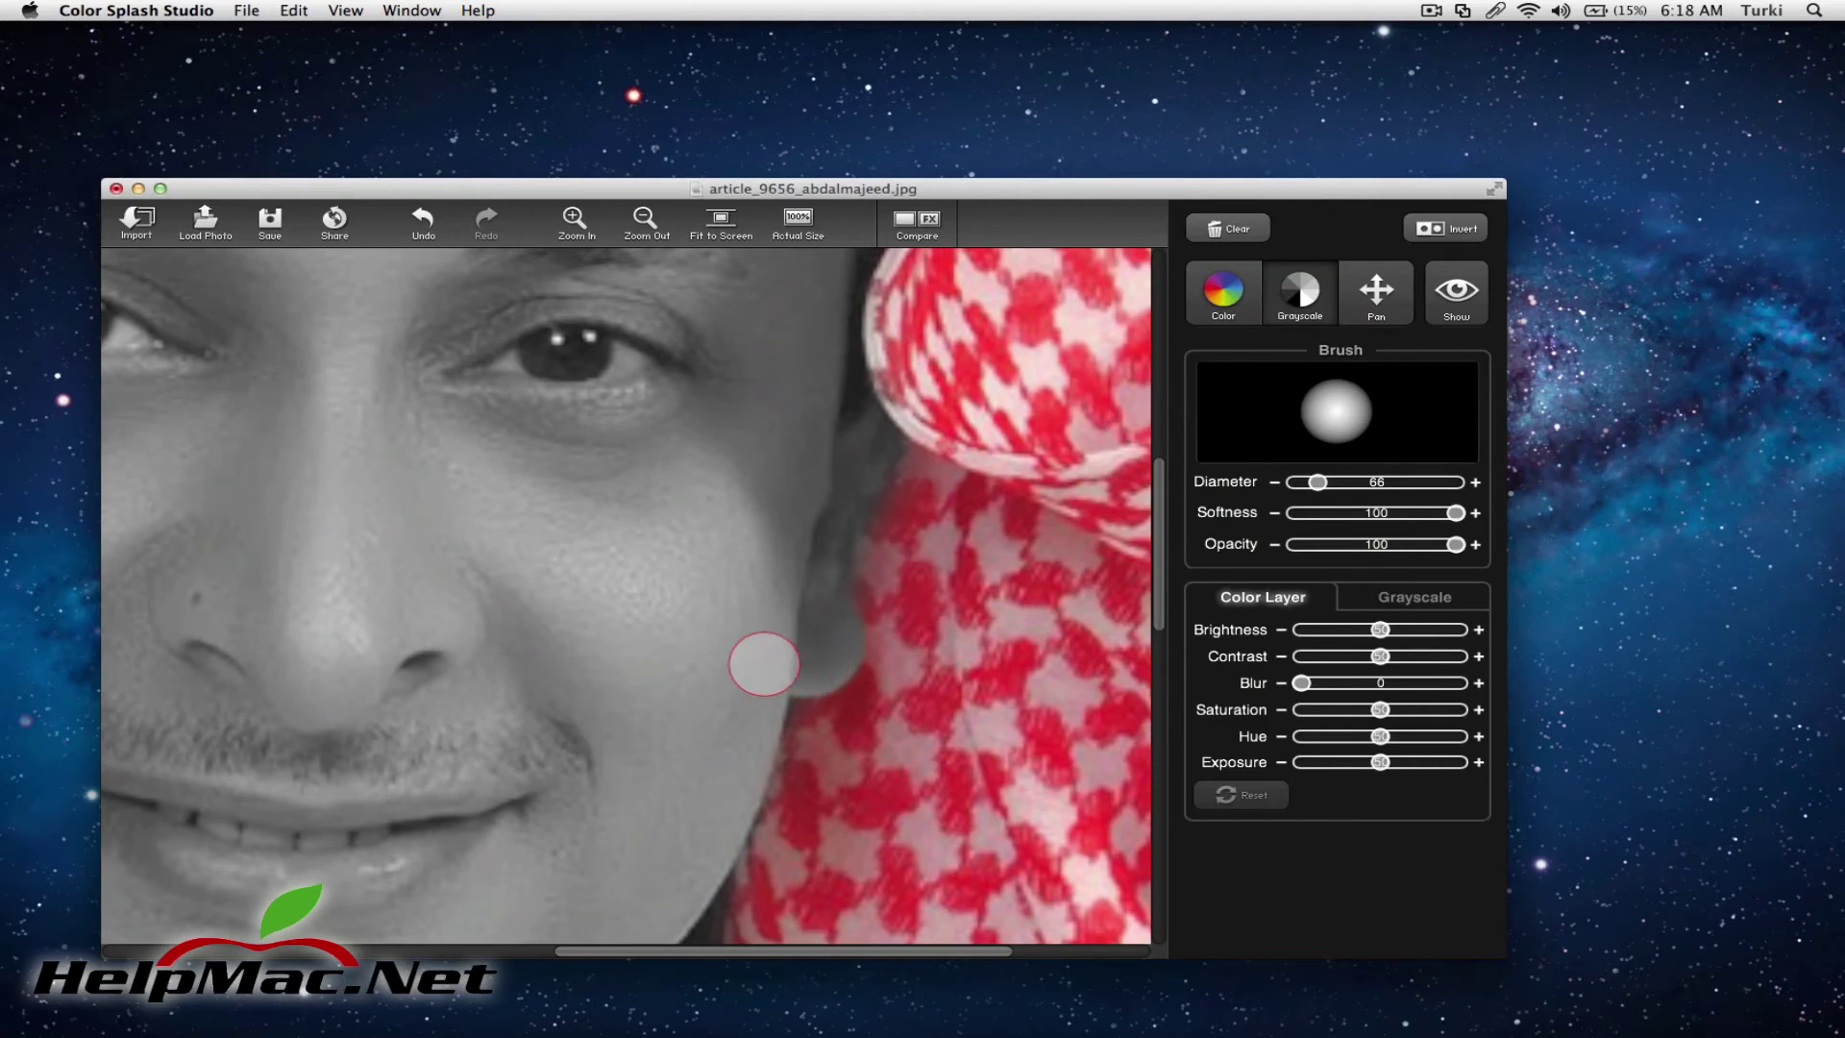
- Compare the retouched portrait side by side with the original photo
key("super+0")
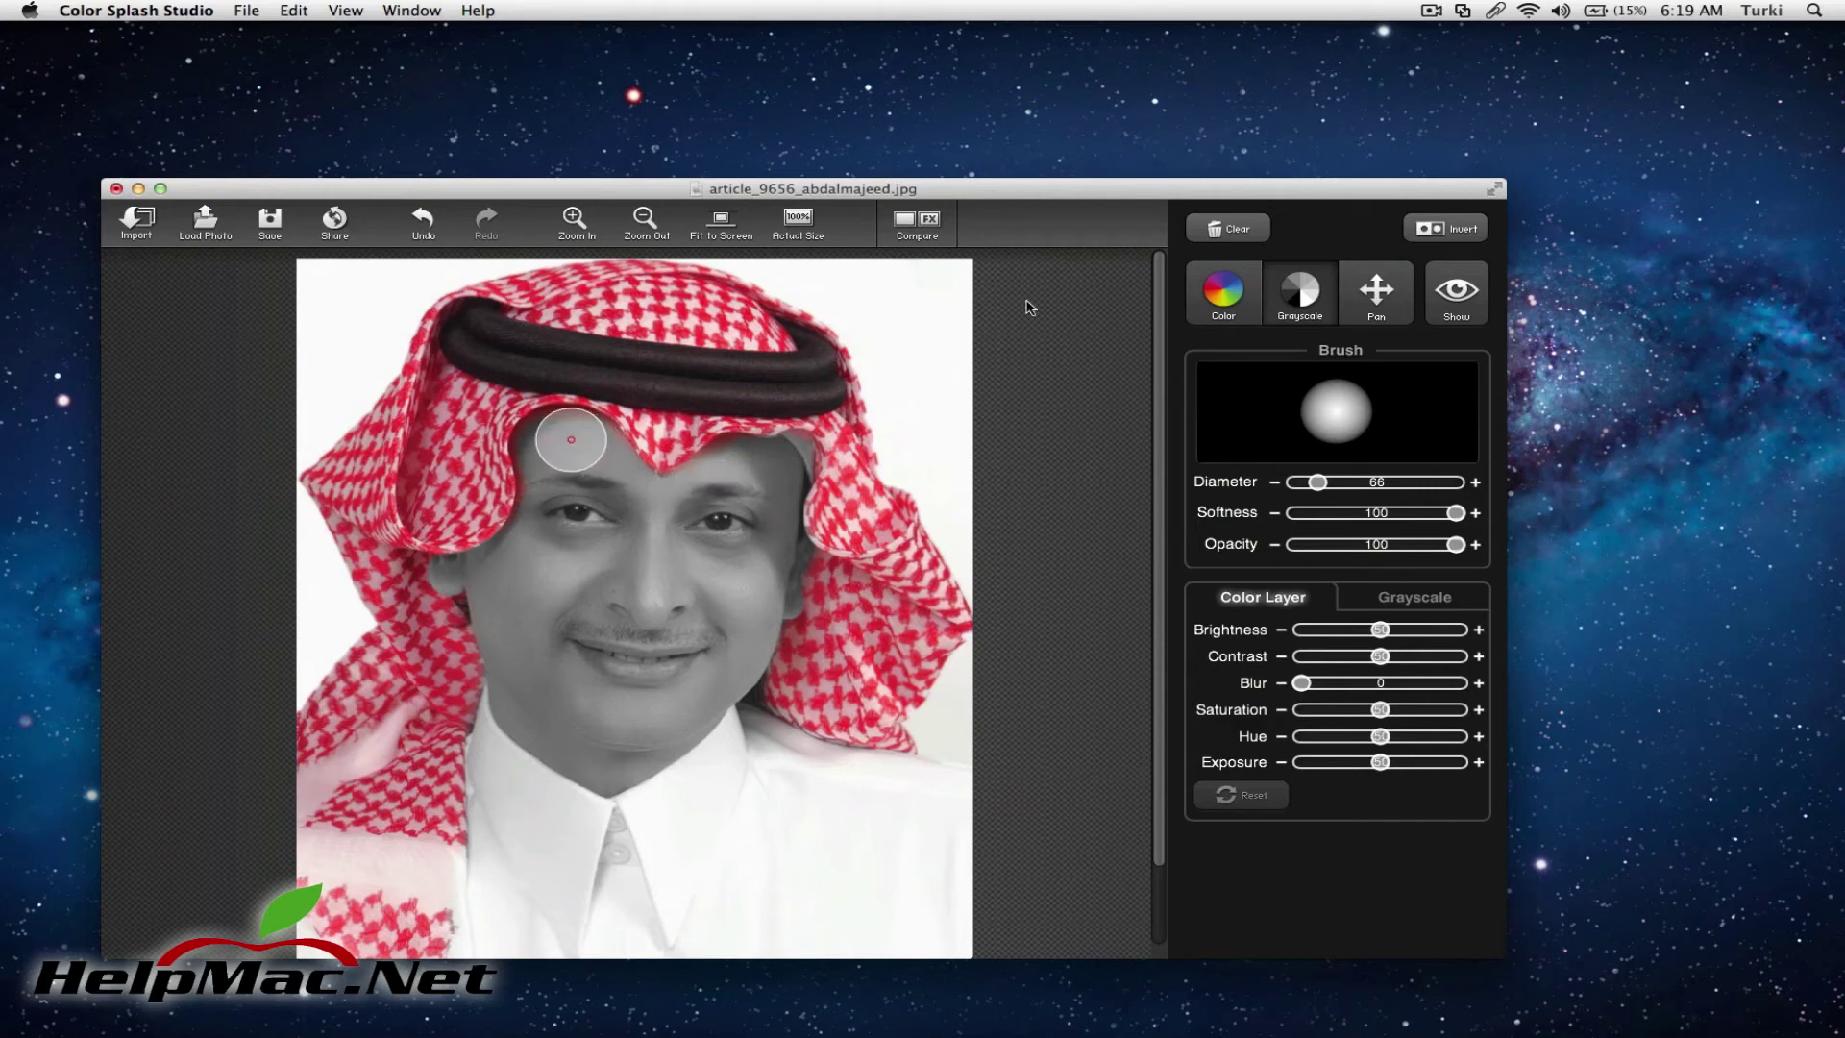
left_click(926, 224)
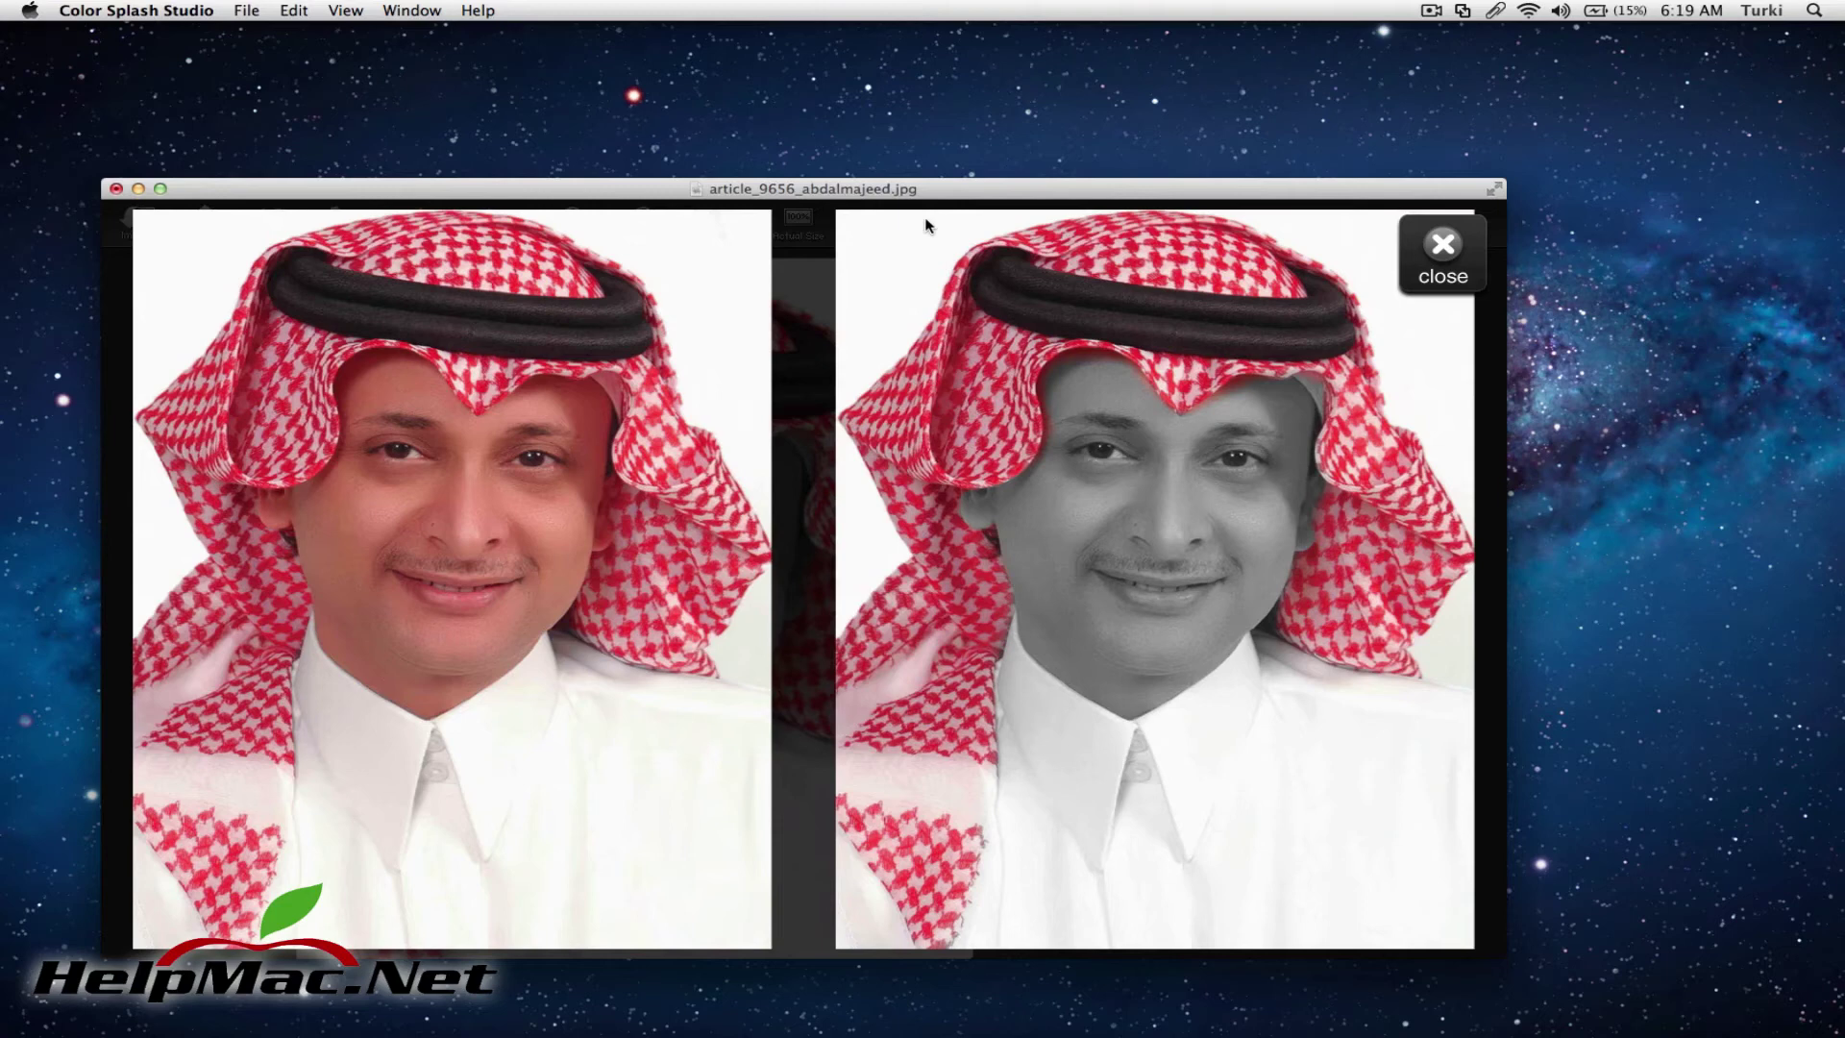
left_click(1444, 255)
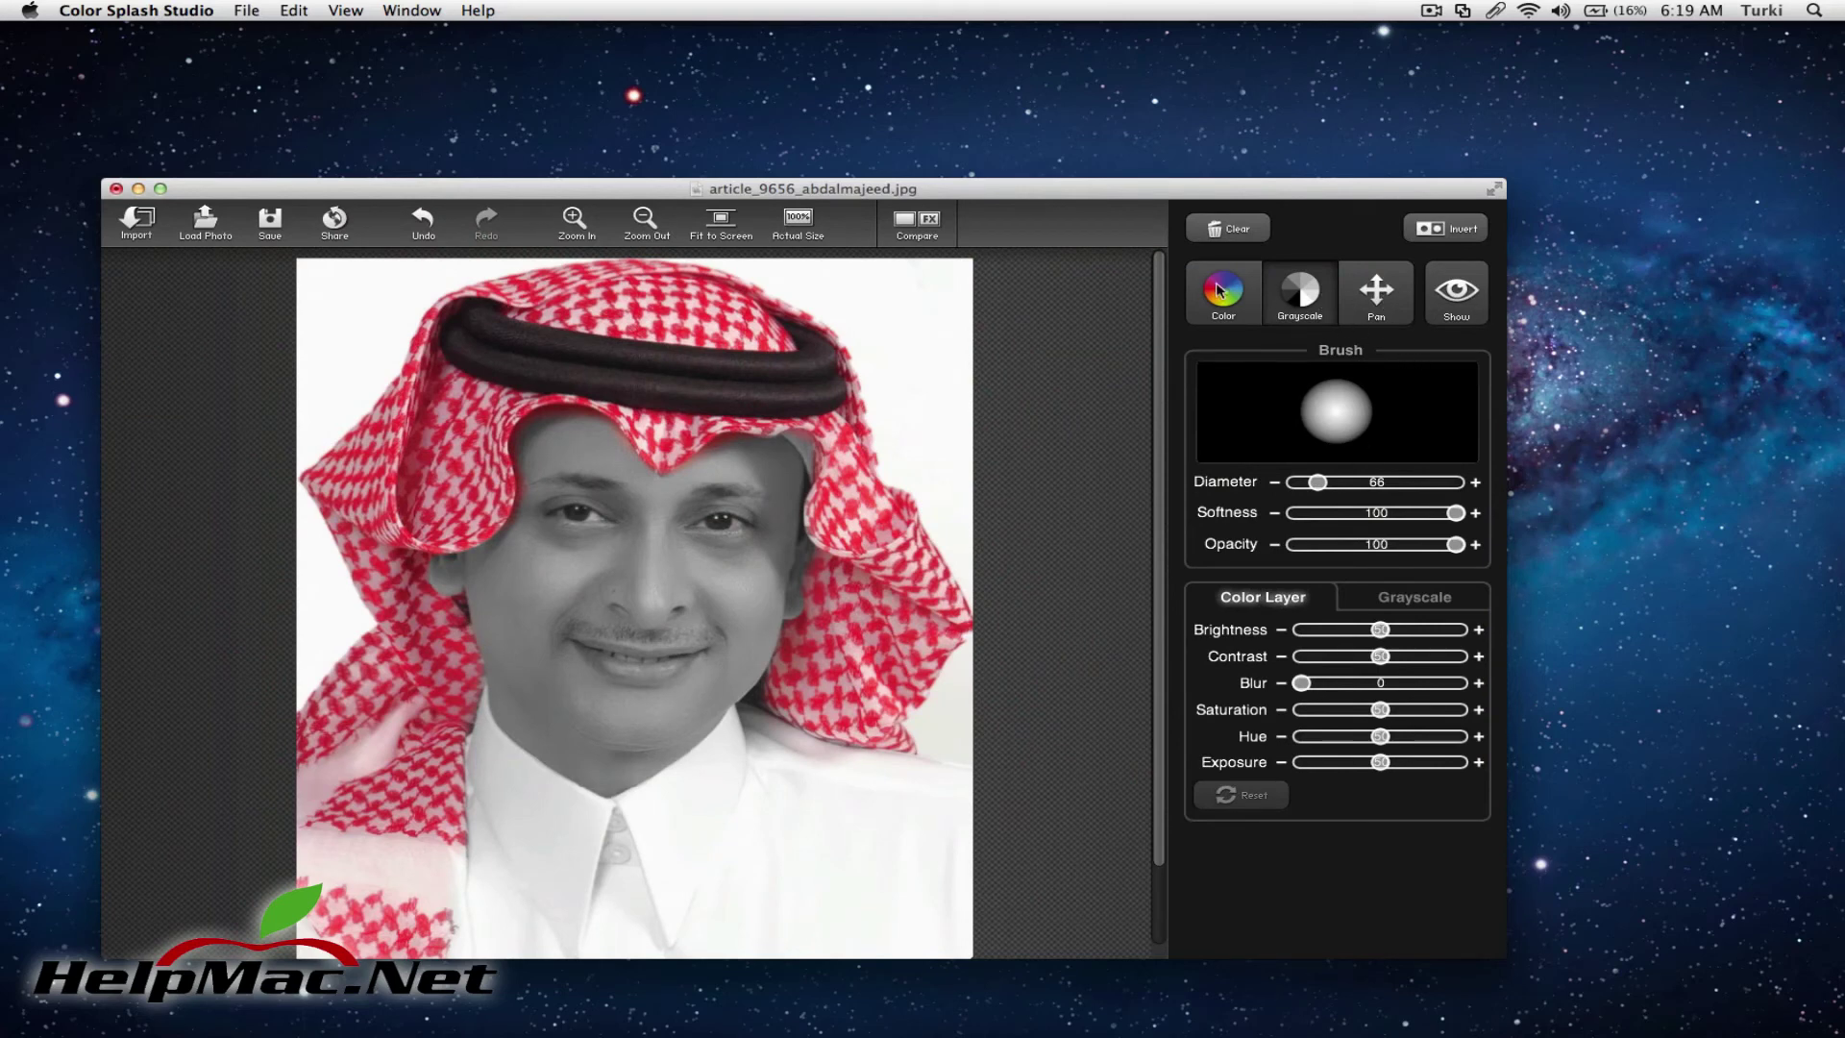
- Show the color mask, erase its excess from the background right of the headscarf, then reselect the Color brush and hide the mask
left_click(1467, 287)
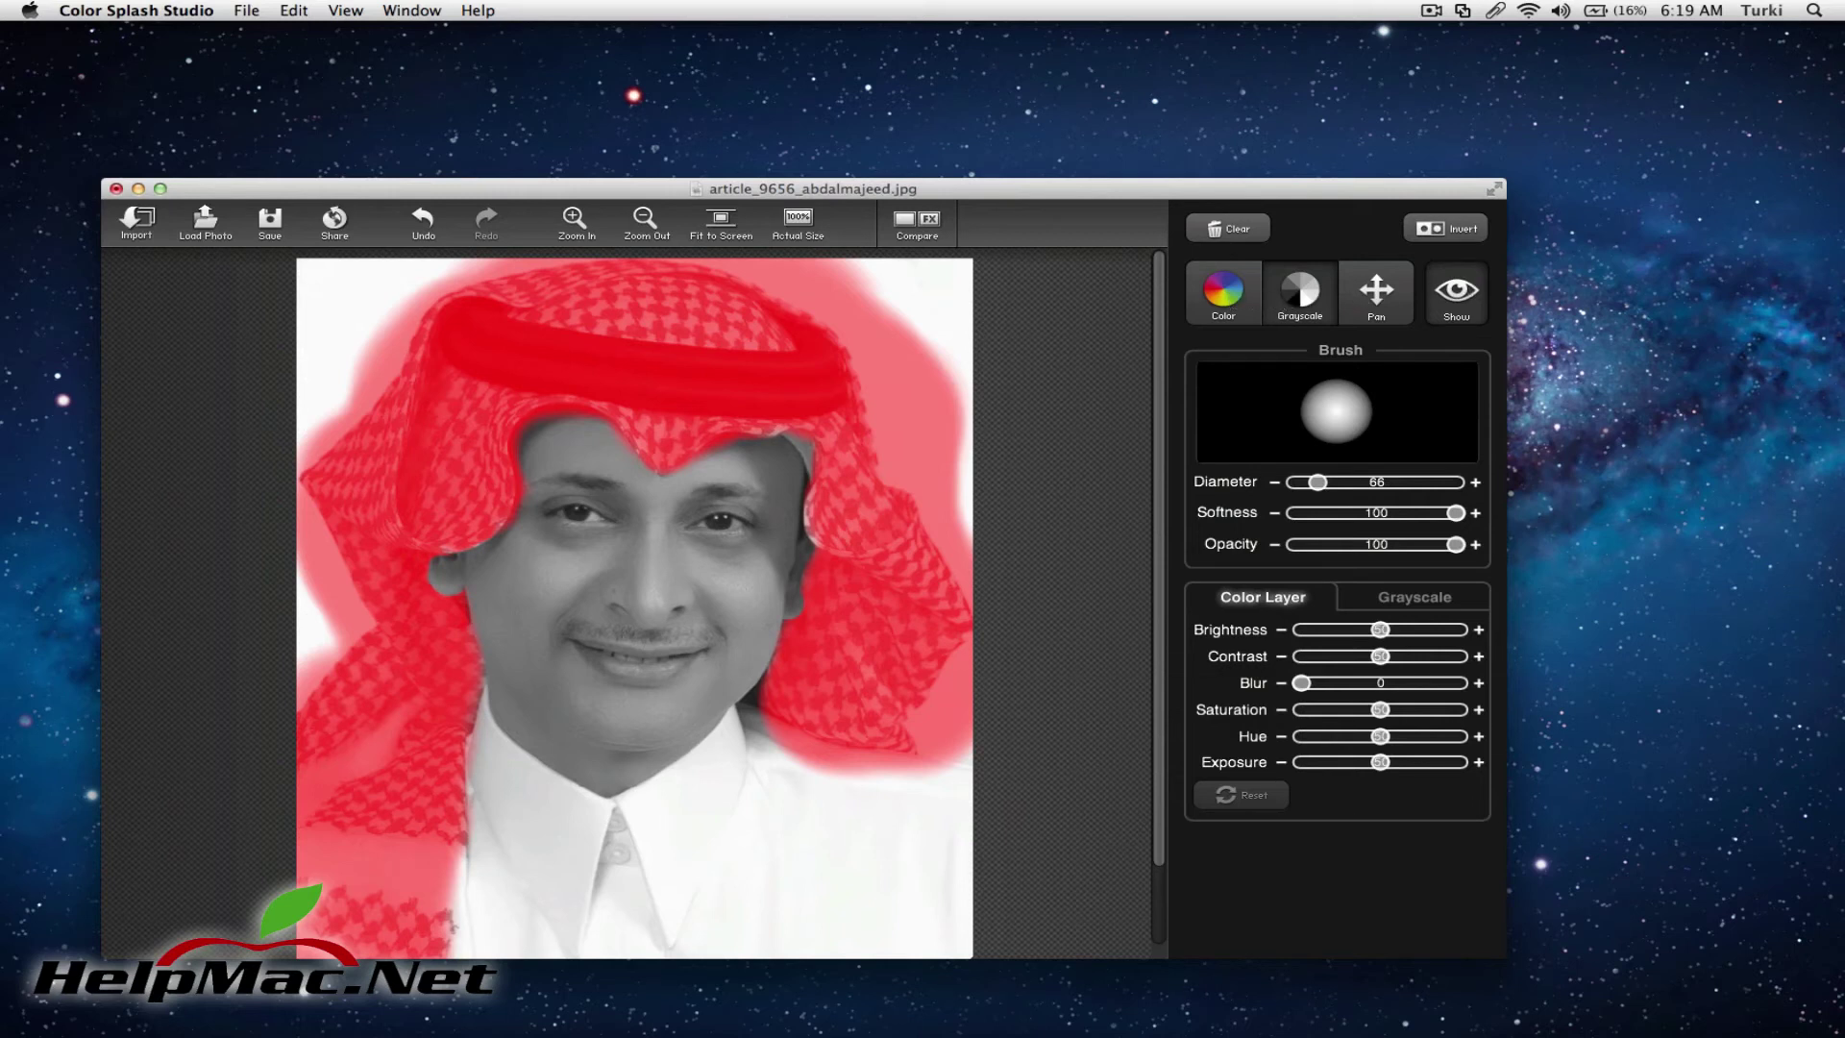
mouse_move(925, 308)
left_mouse_down()
mouse_move(944, 434)
mouse_move(916, 384)
left_mouse_up()
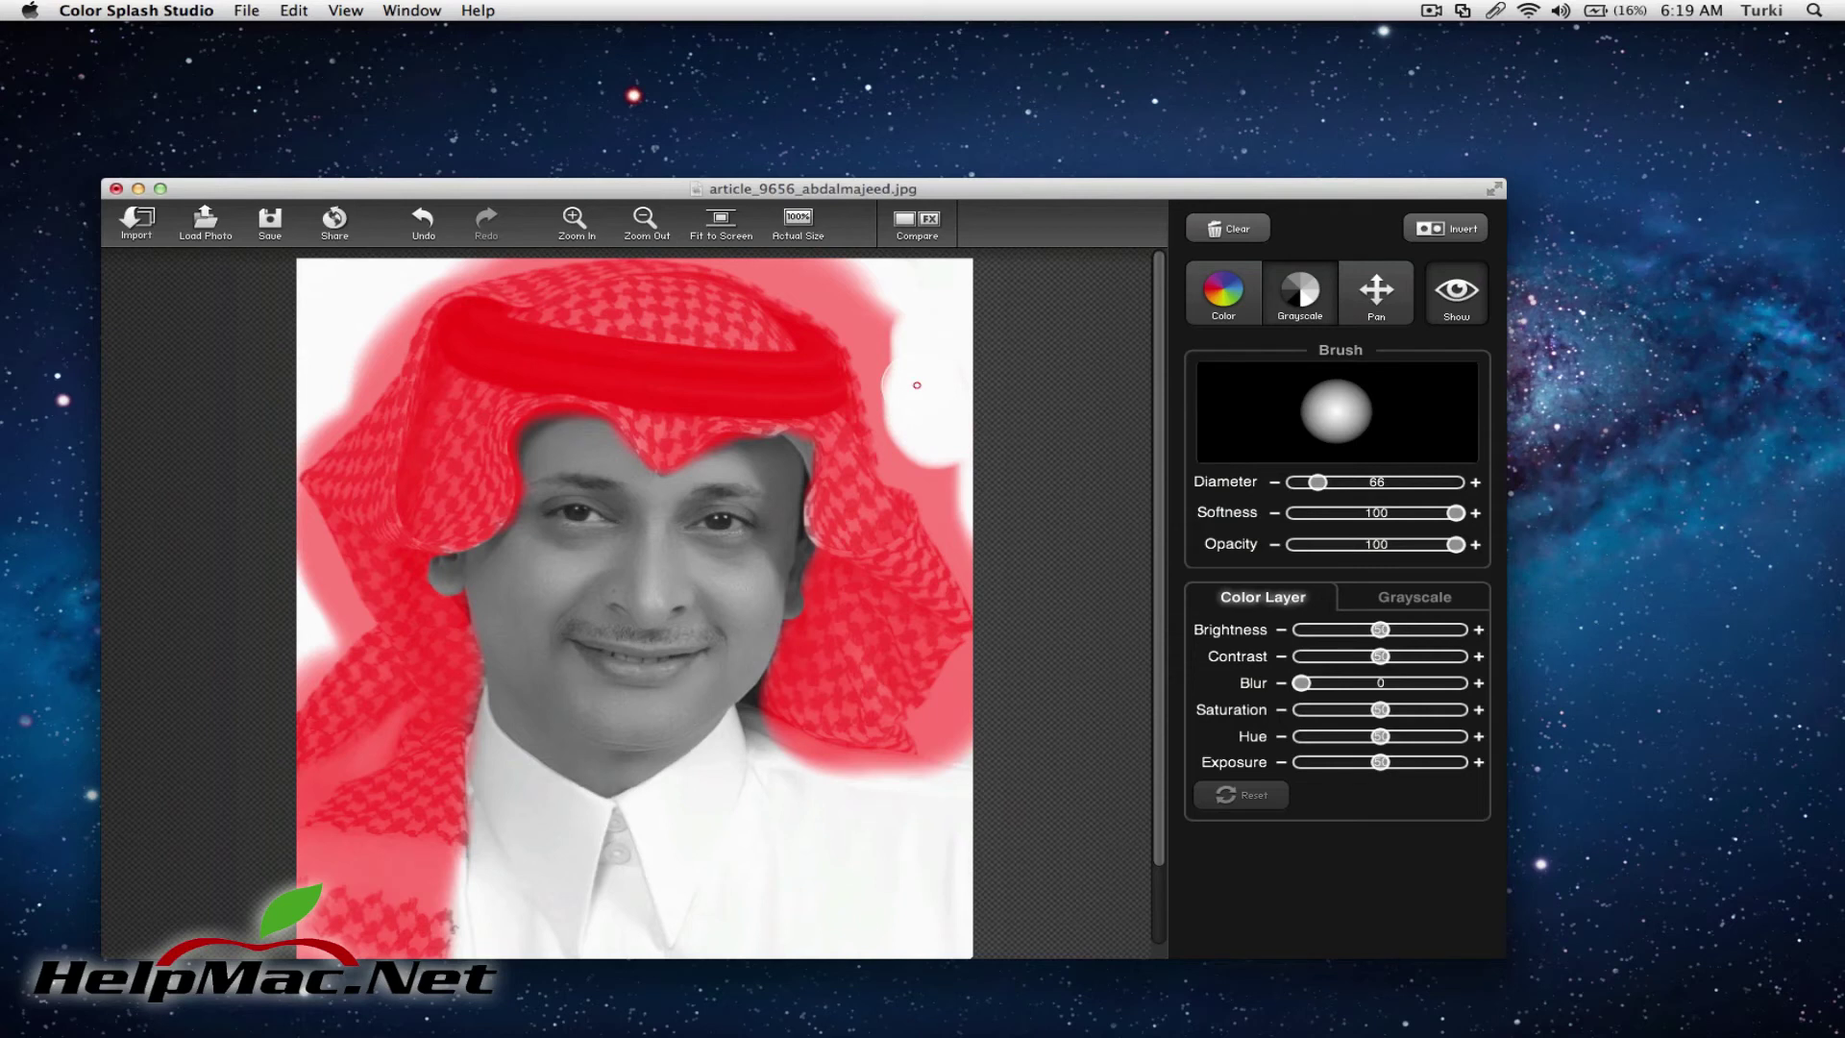
mouse_move(916, 384)
left_mouse_down()
mouse_move(852, 247)
mouse_move(903, 364)
left_mouse_up()
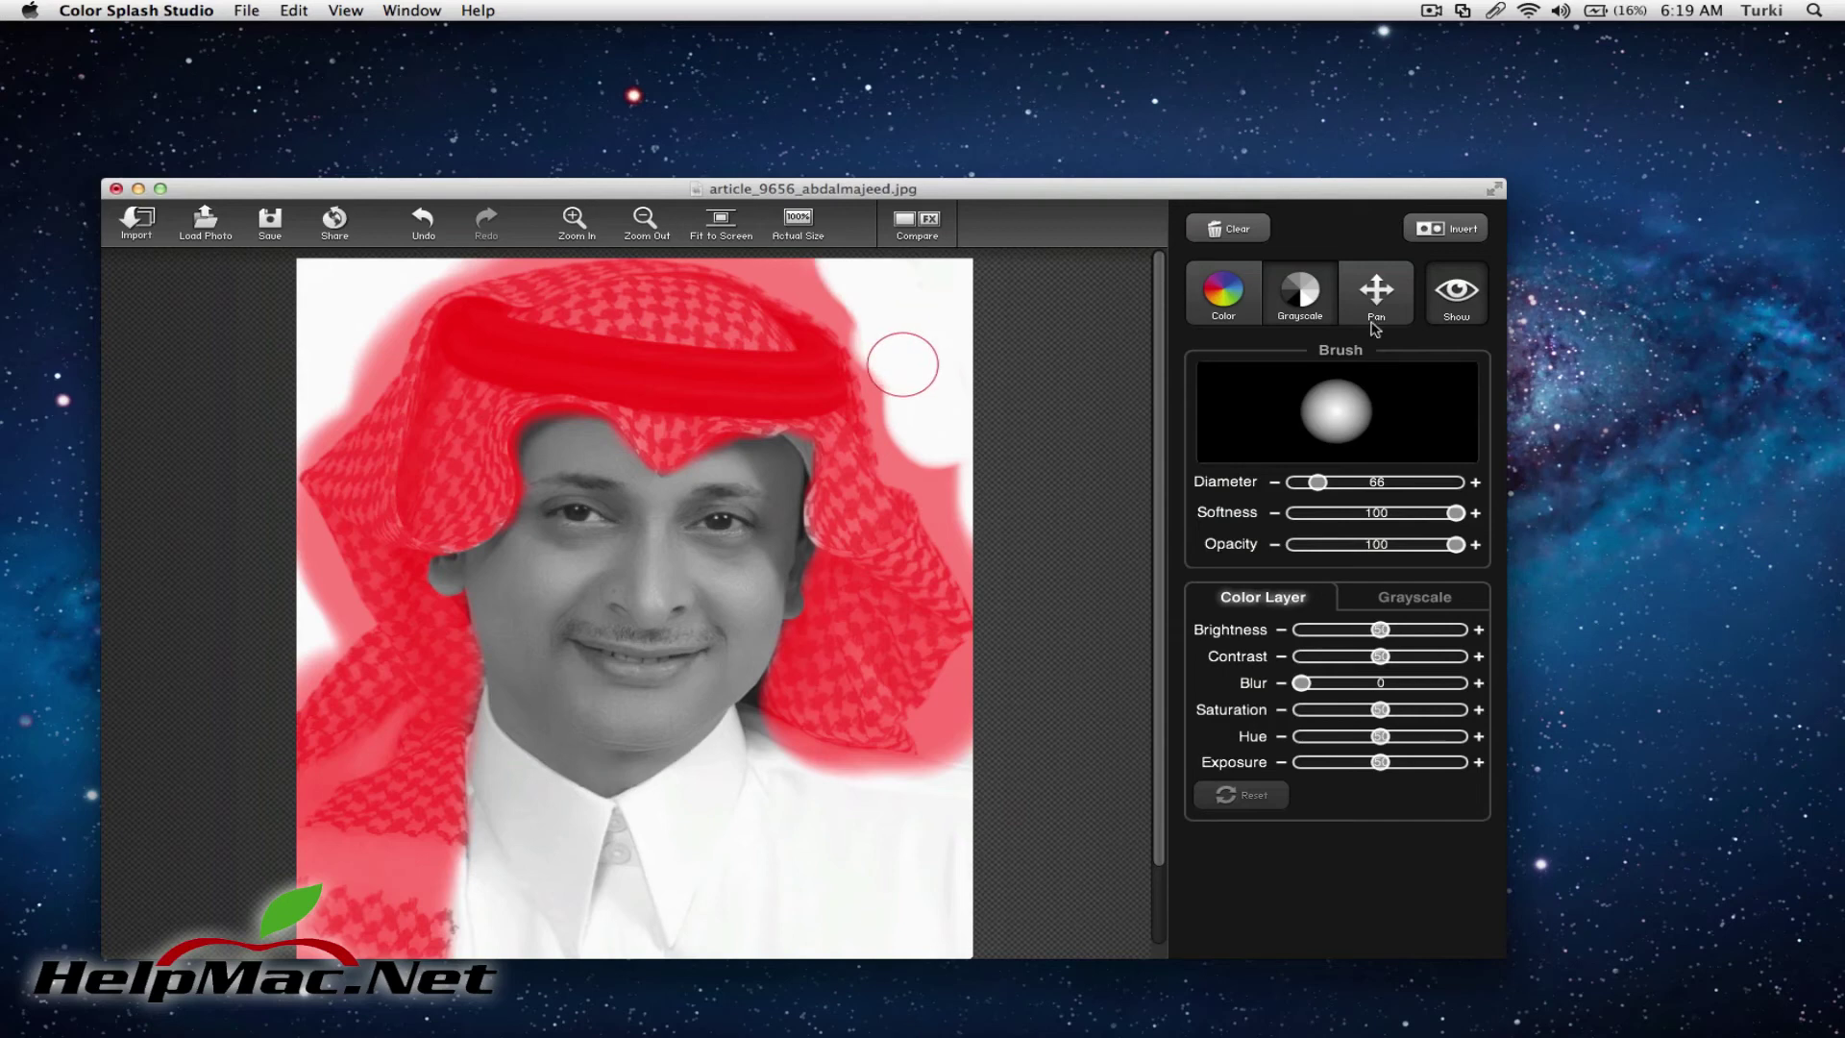
left_click(1223, 309)
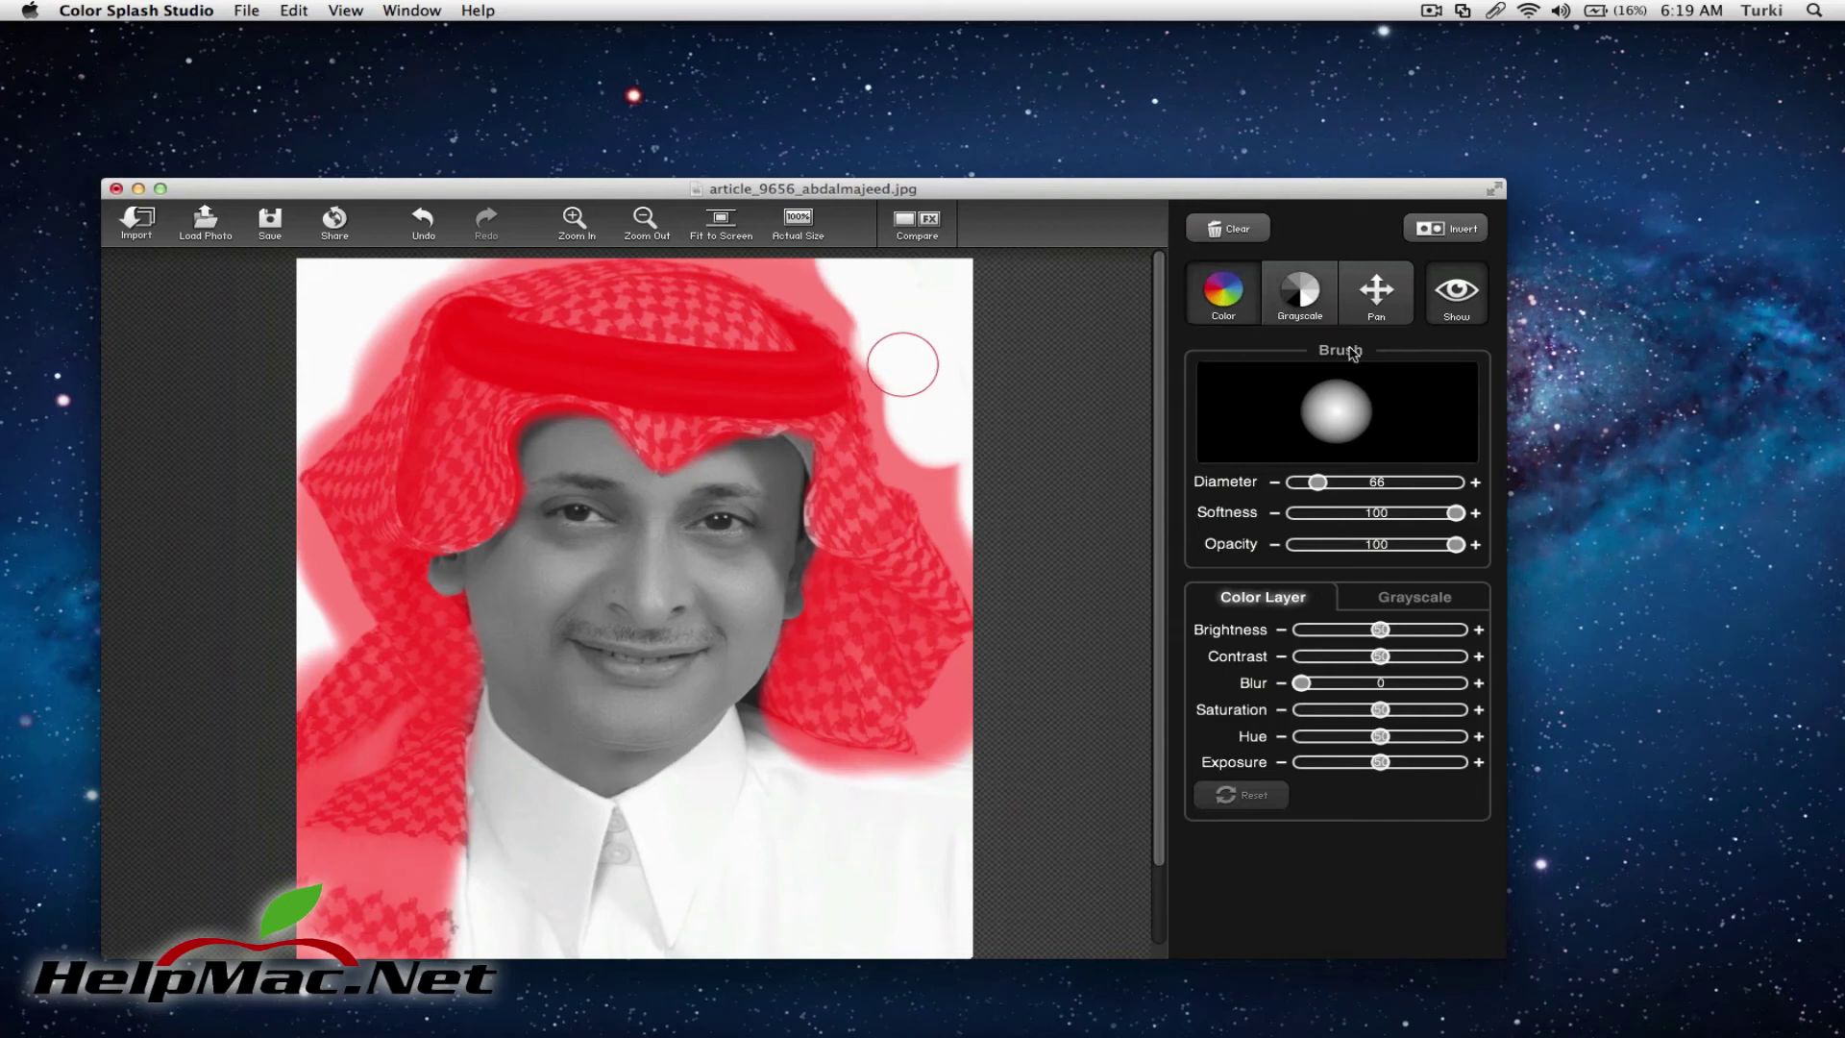
left_click(1453, 292)
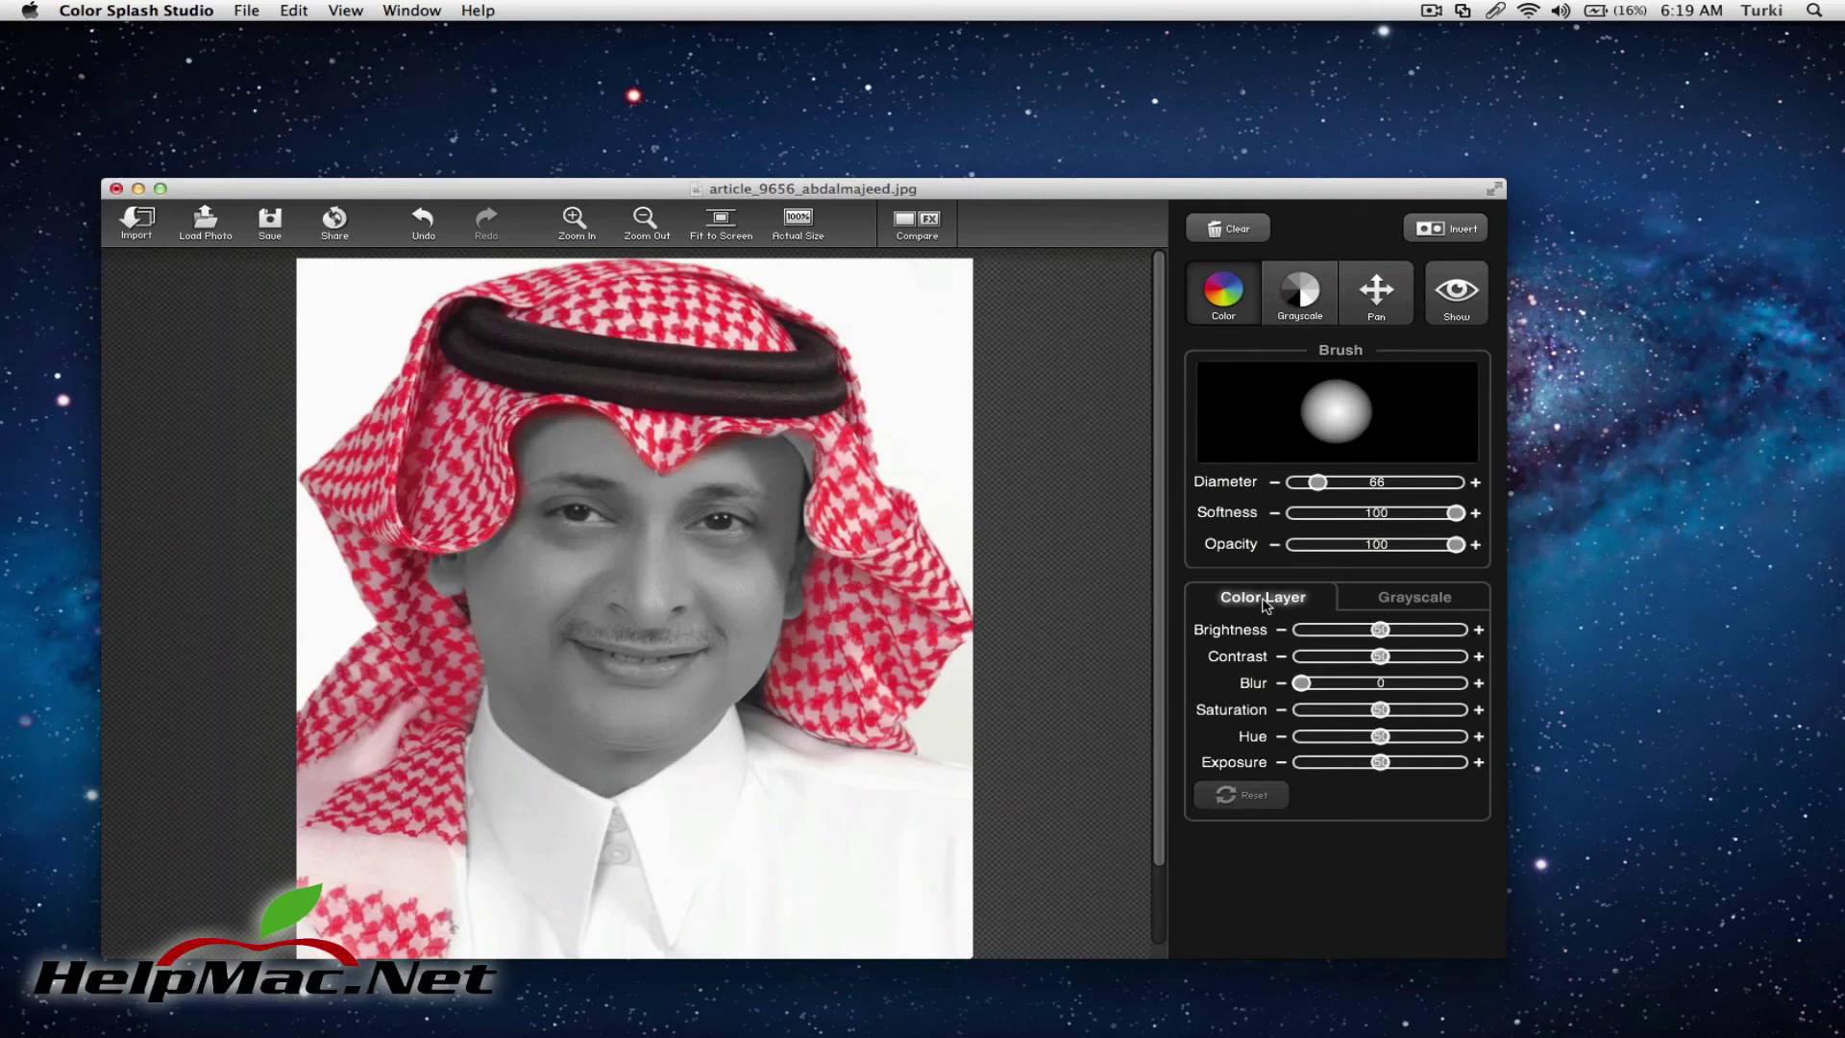
- Change the grayscale layer's effect to Sepia and compare the result with the original photo
left_click(1408, 599)
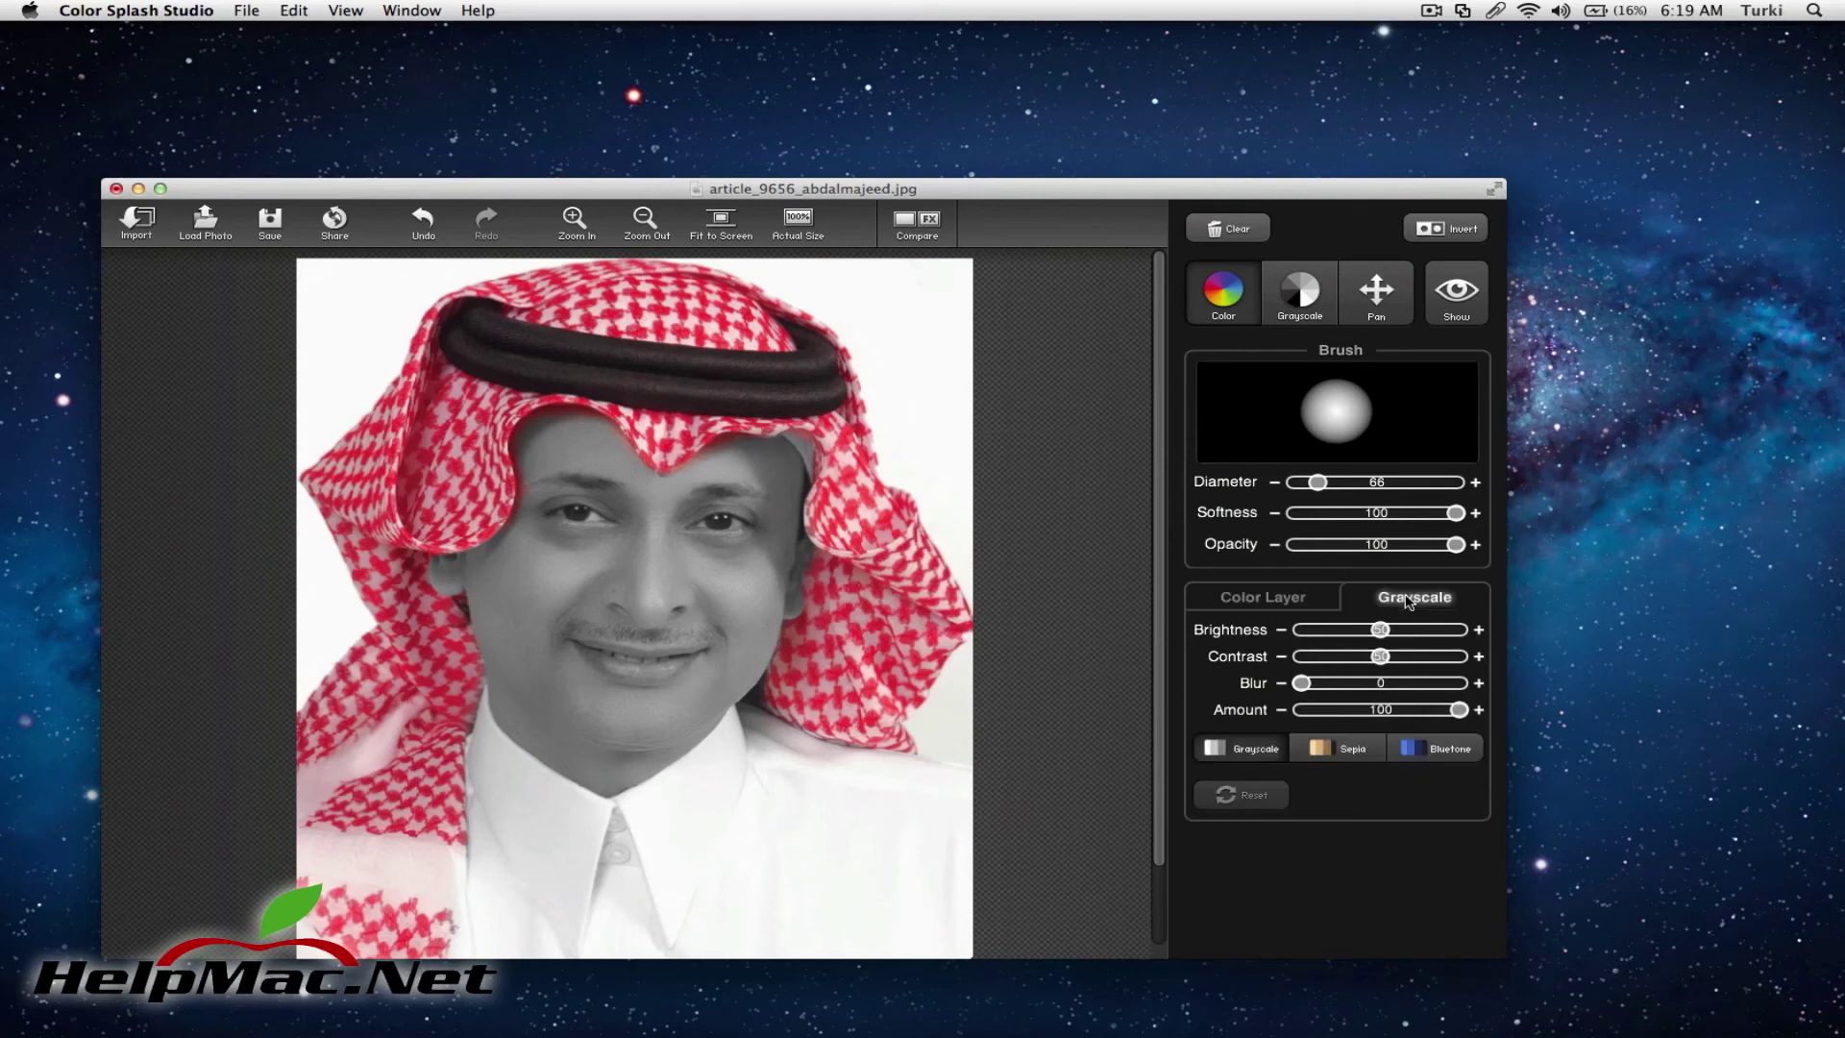
left_click(1342, 757)
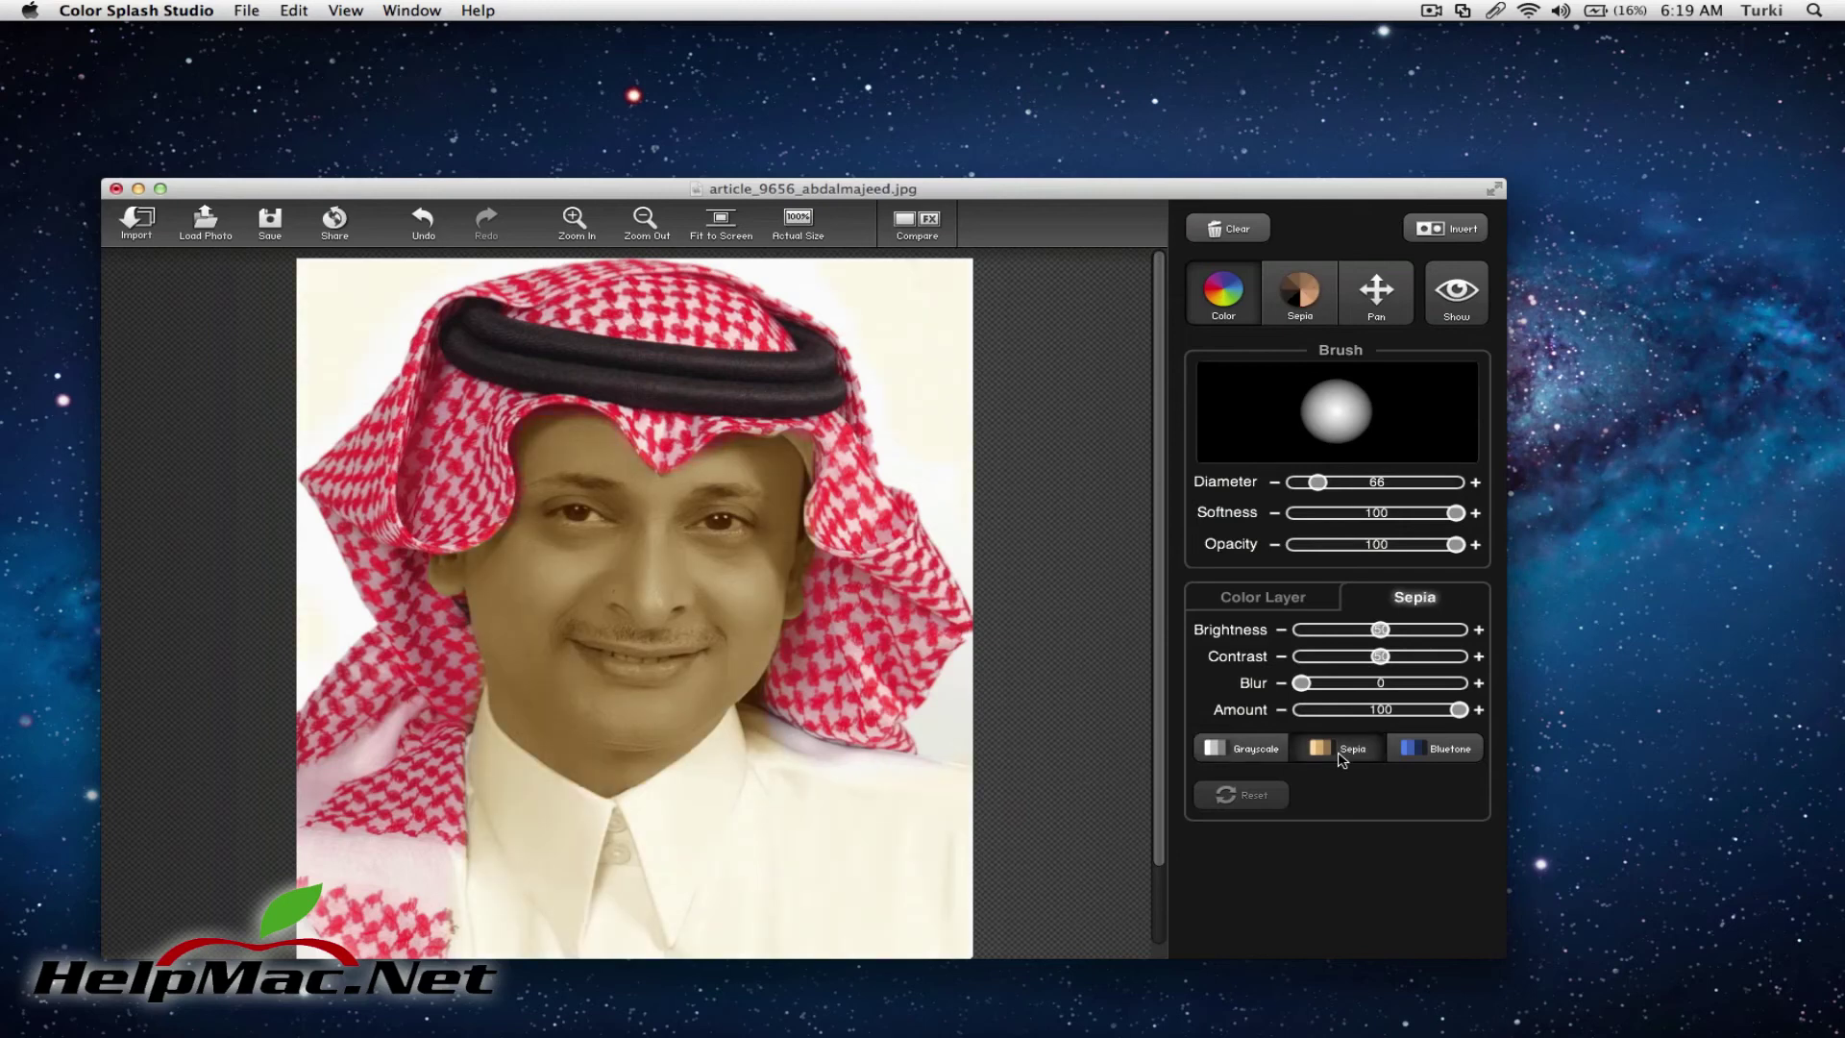
left_click(928, 236)
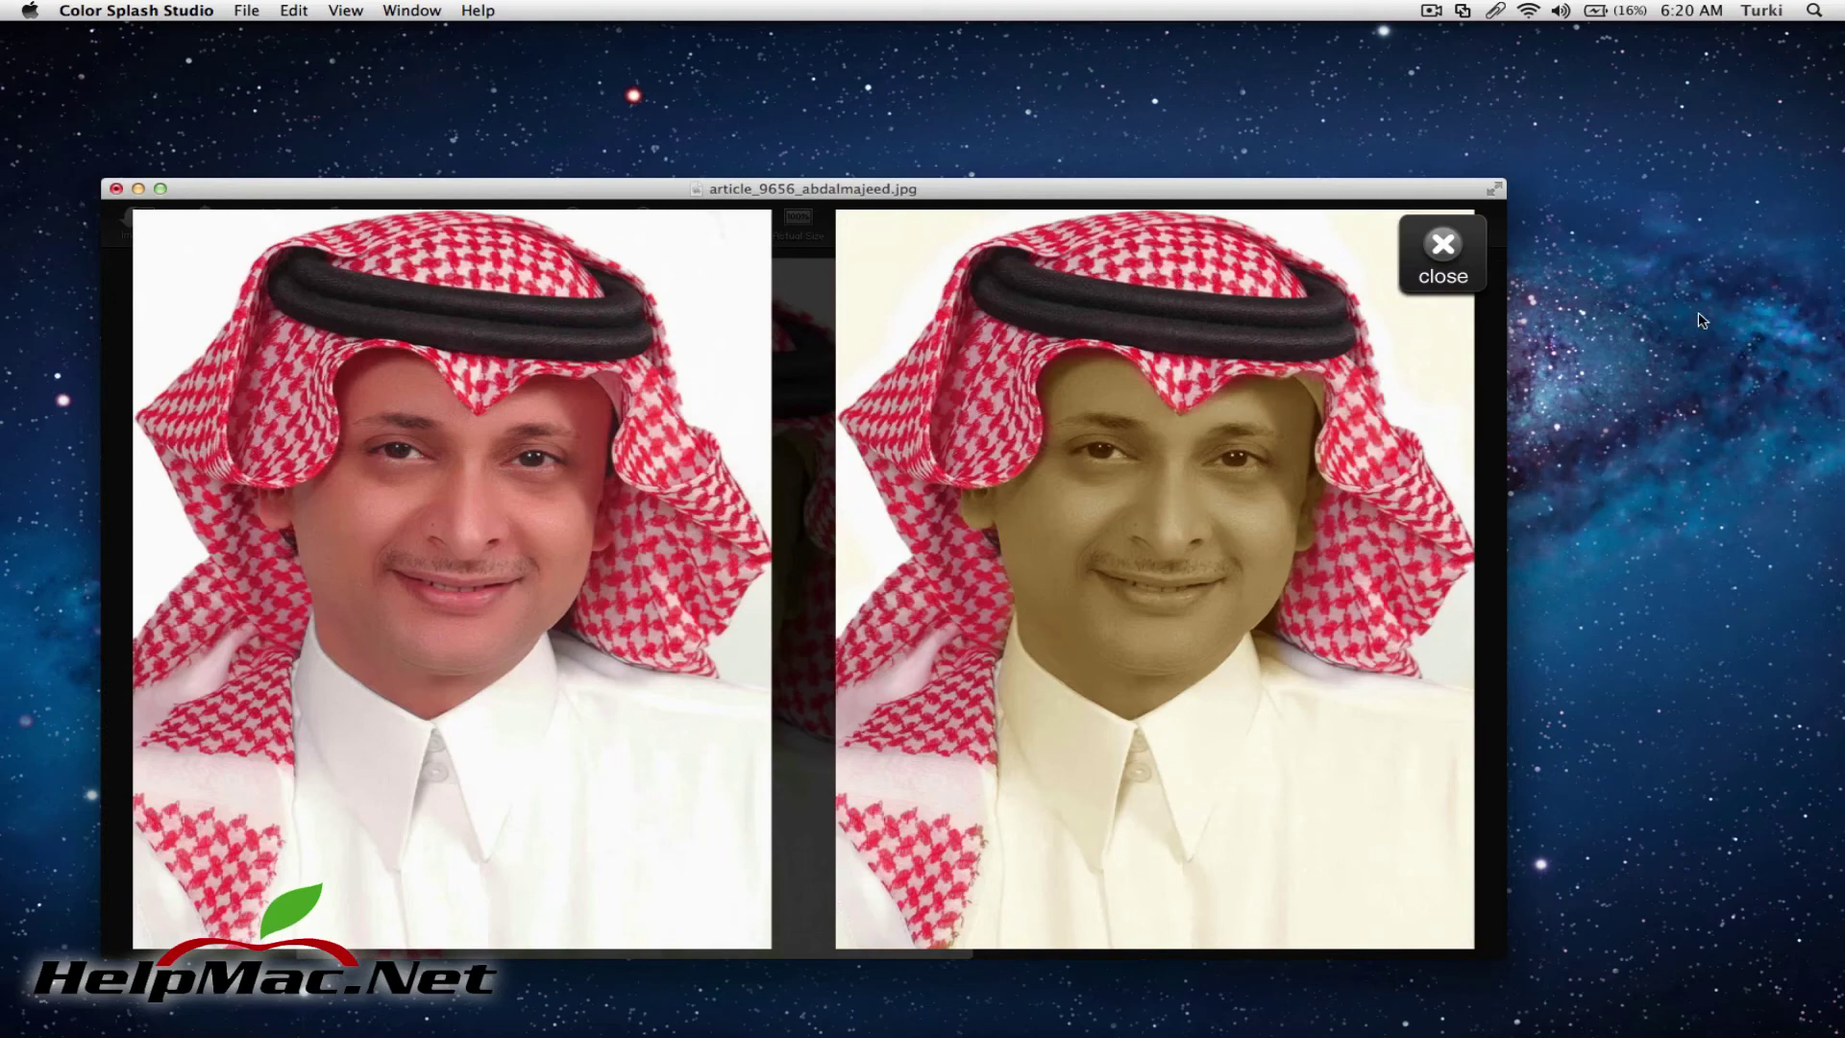
left_click(1444, 248)
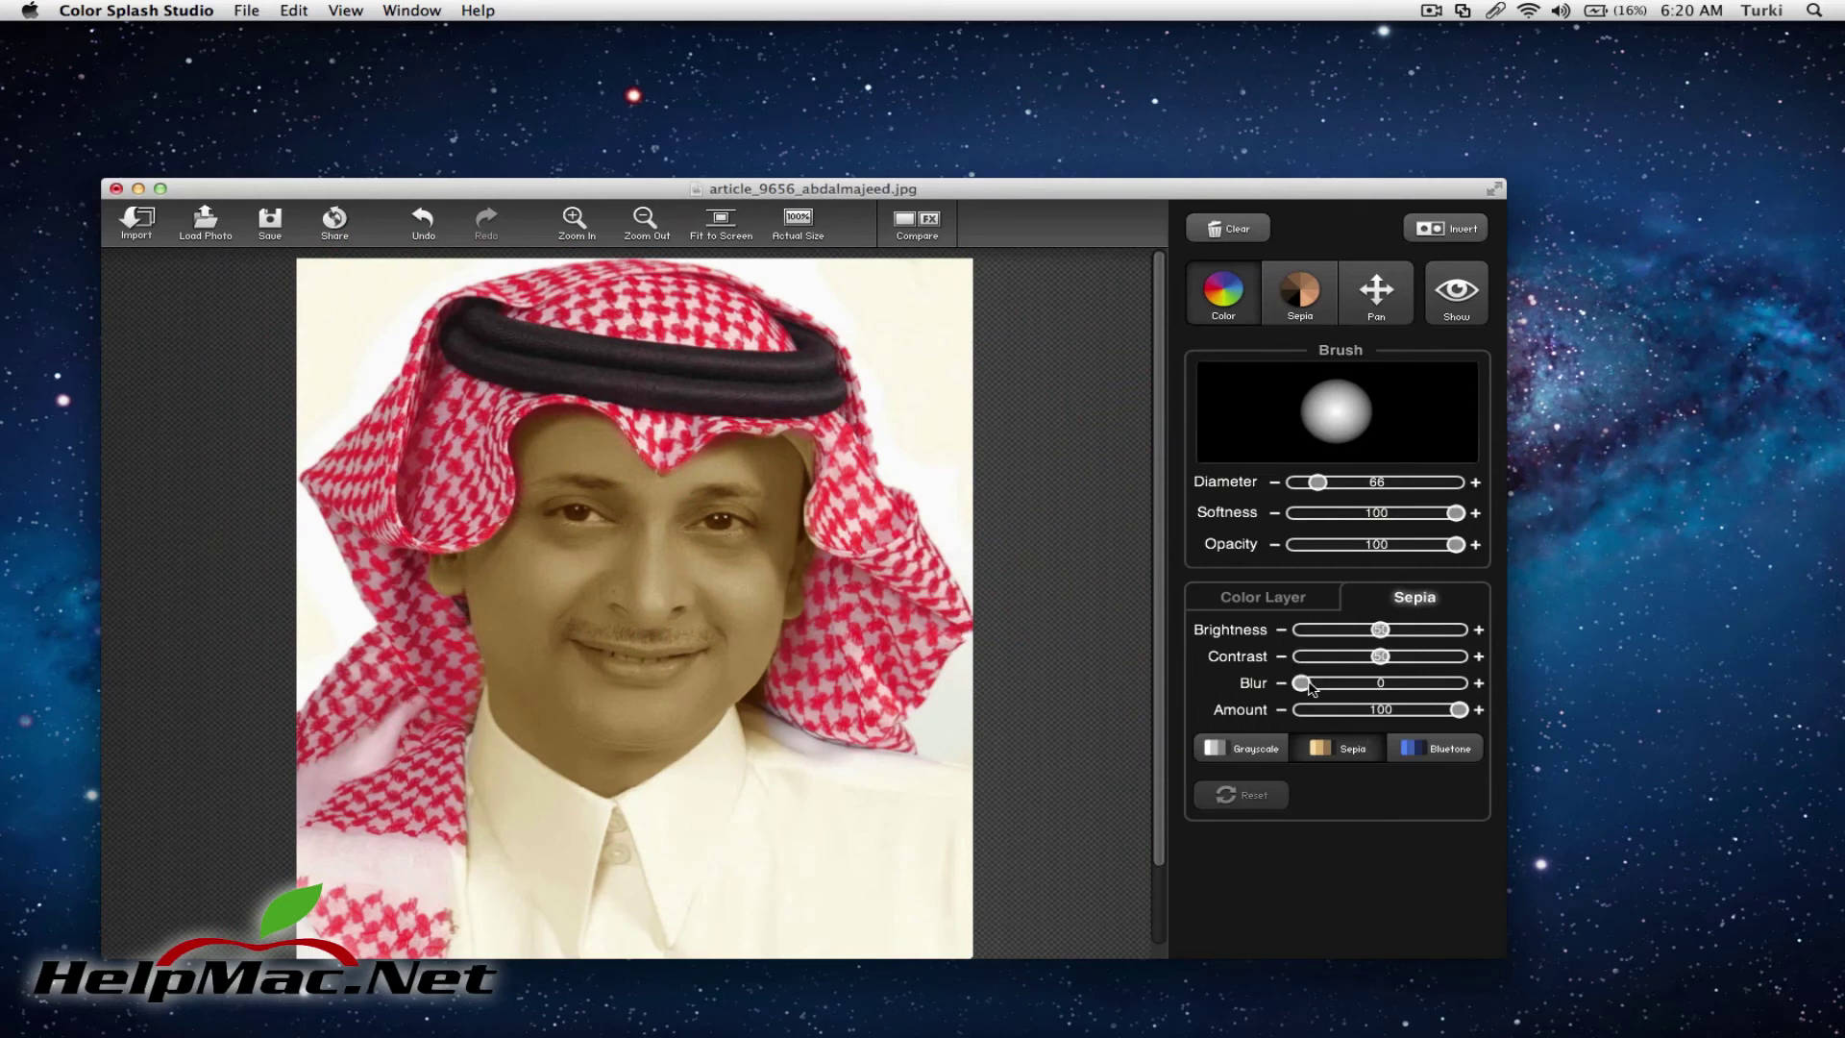
- Try the blur adjustment on the sepia layer and return it to 0
mouse_move(1309, 687)
left_mouse_down()
mouse_move(1382, 683)
mouse_move(1300, 685)
left_mouse_up()
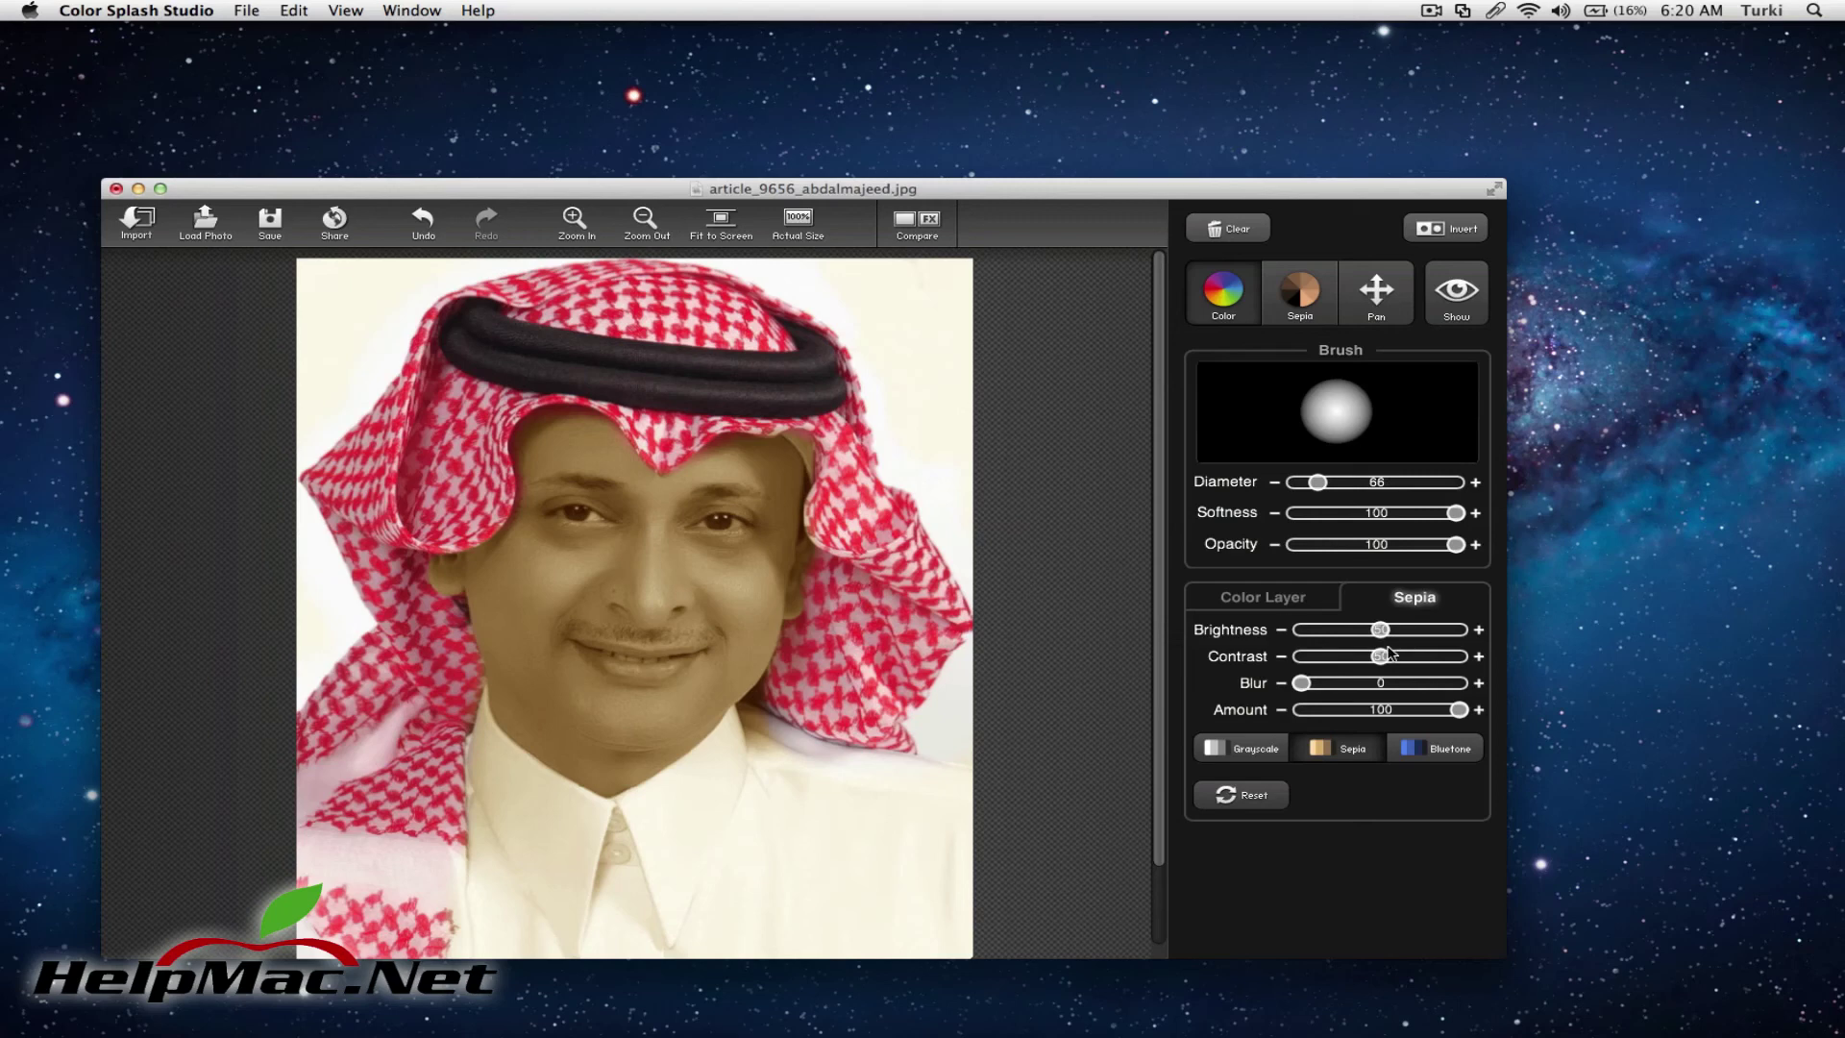
- Set the sepia layer's contrast to 61 and brightness to 95, then try a lower effect amount and return it to 100
left_click(1332, 661)
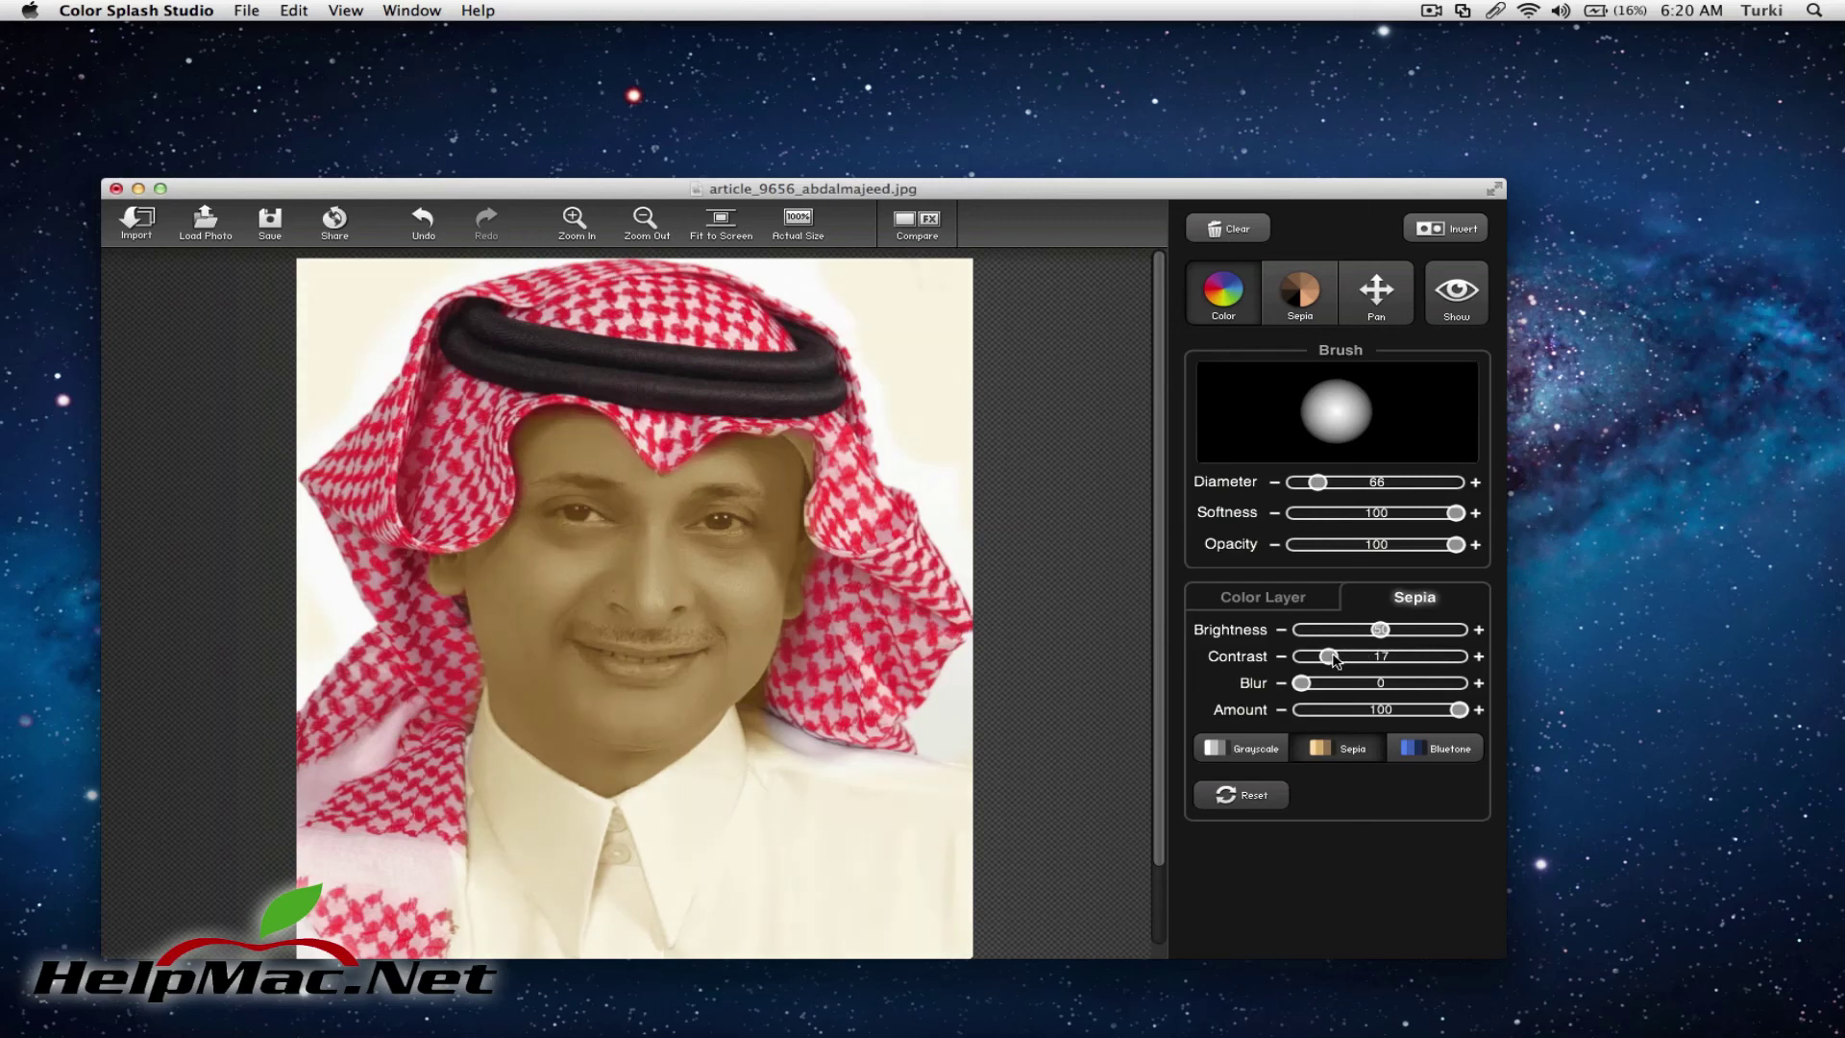
left_click_drag(1345, 661, 1302, 683)
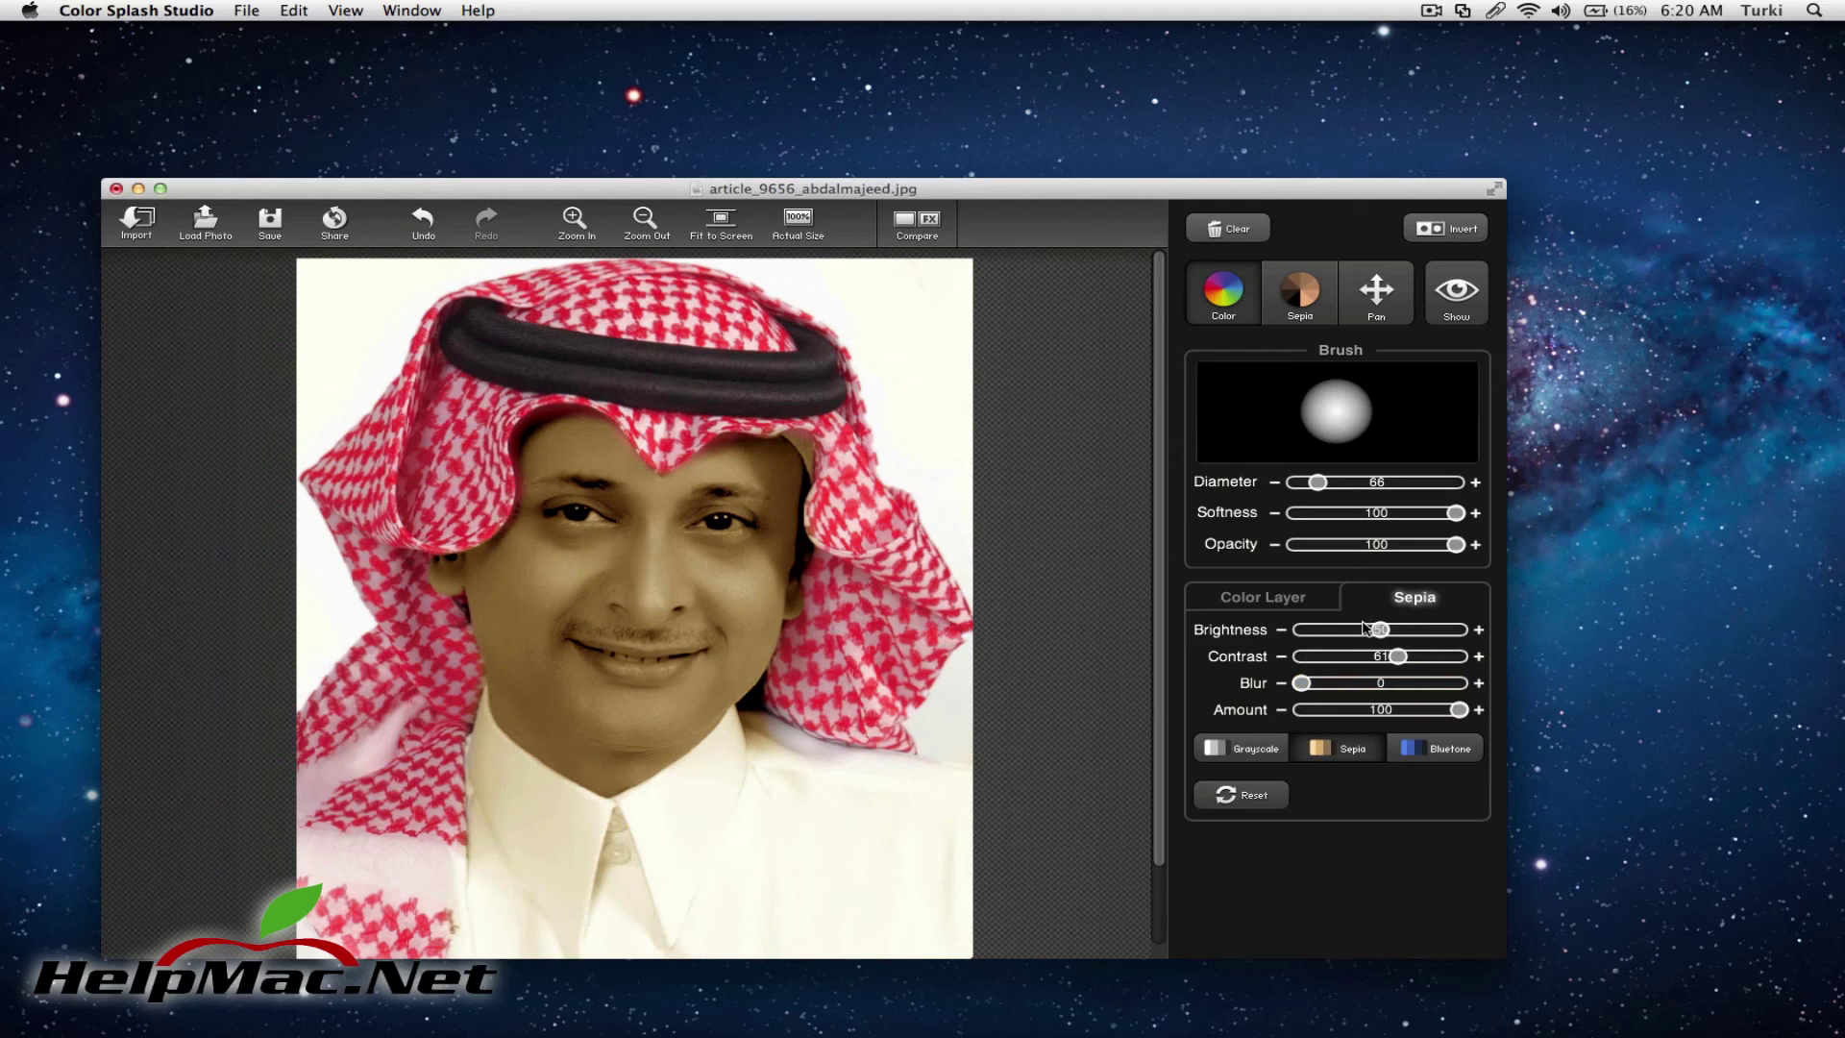
left_click_drag(1377, 630, 1453, 630)
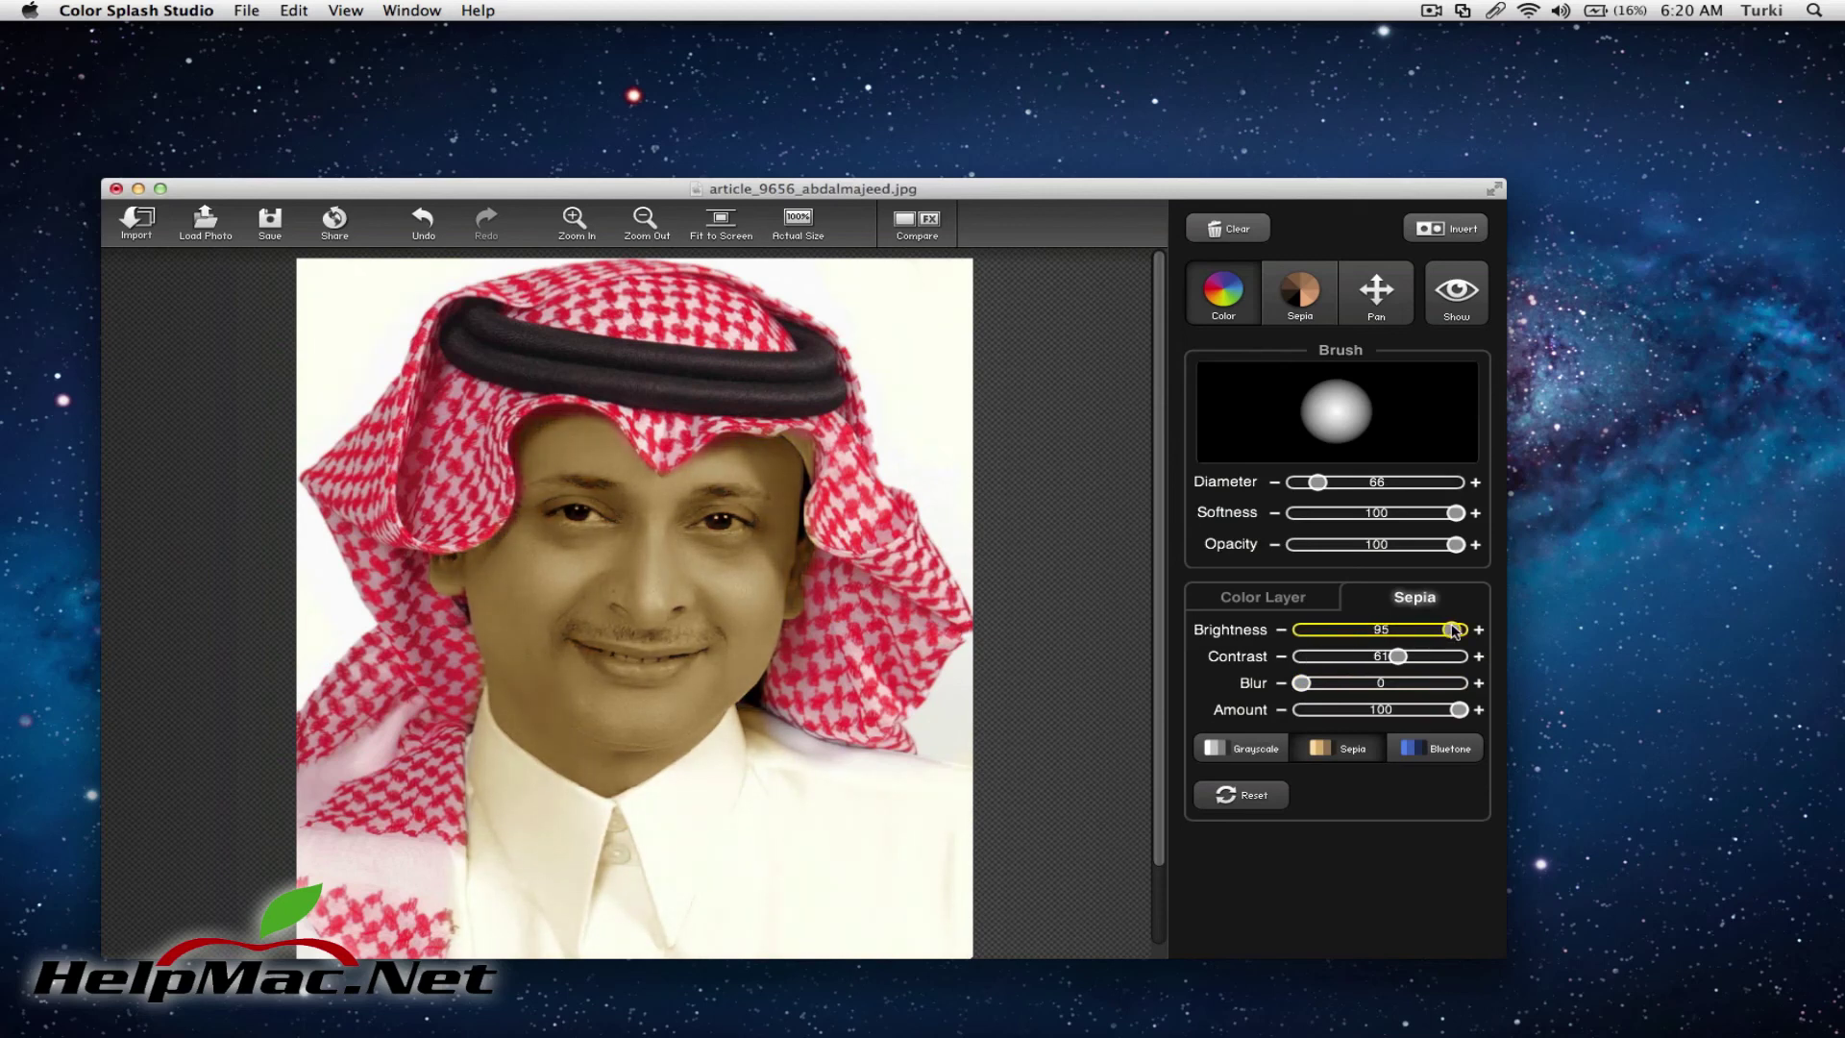
left_click(1381, 711)
left_click_drag(1381, 711, 1509, 716)
- Shift the color layer's hue to 9 to recolor the red headscarf blue
left_click(1275, 598)
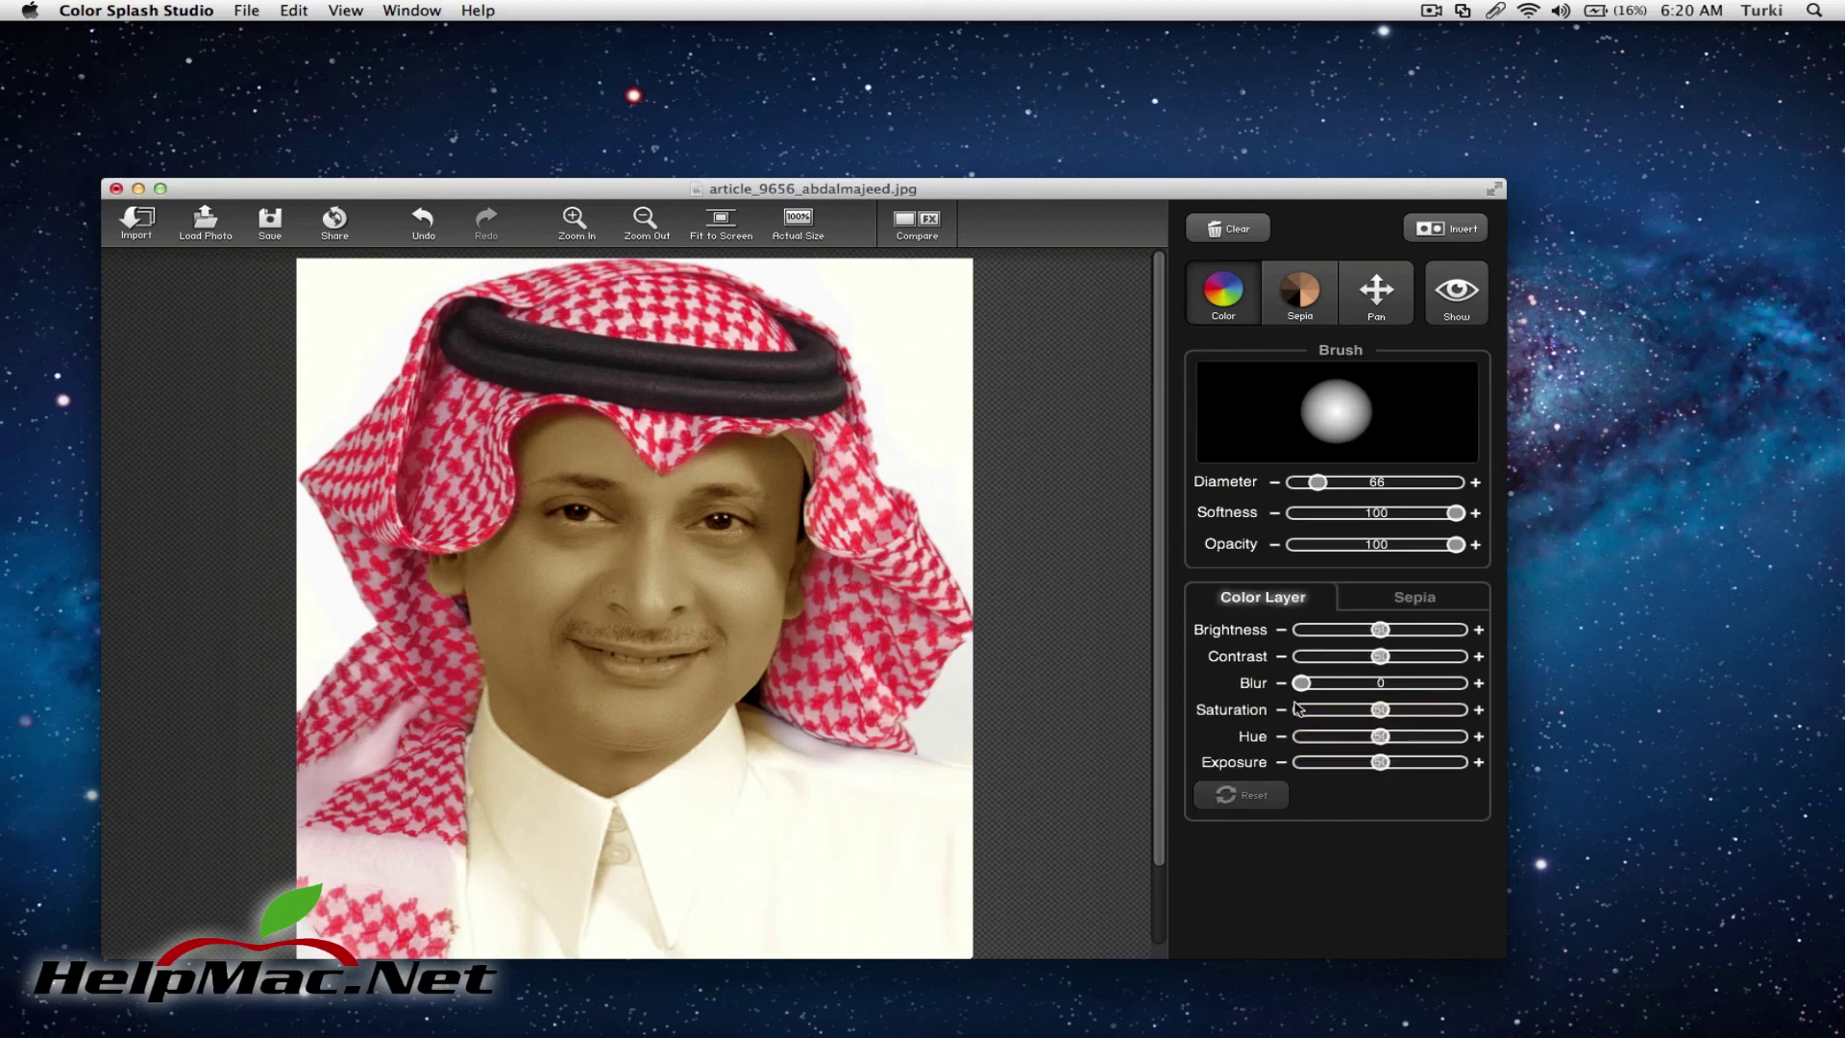
left_click_drag(1383, 716, 1316, 738)
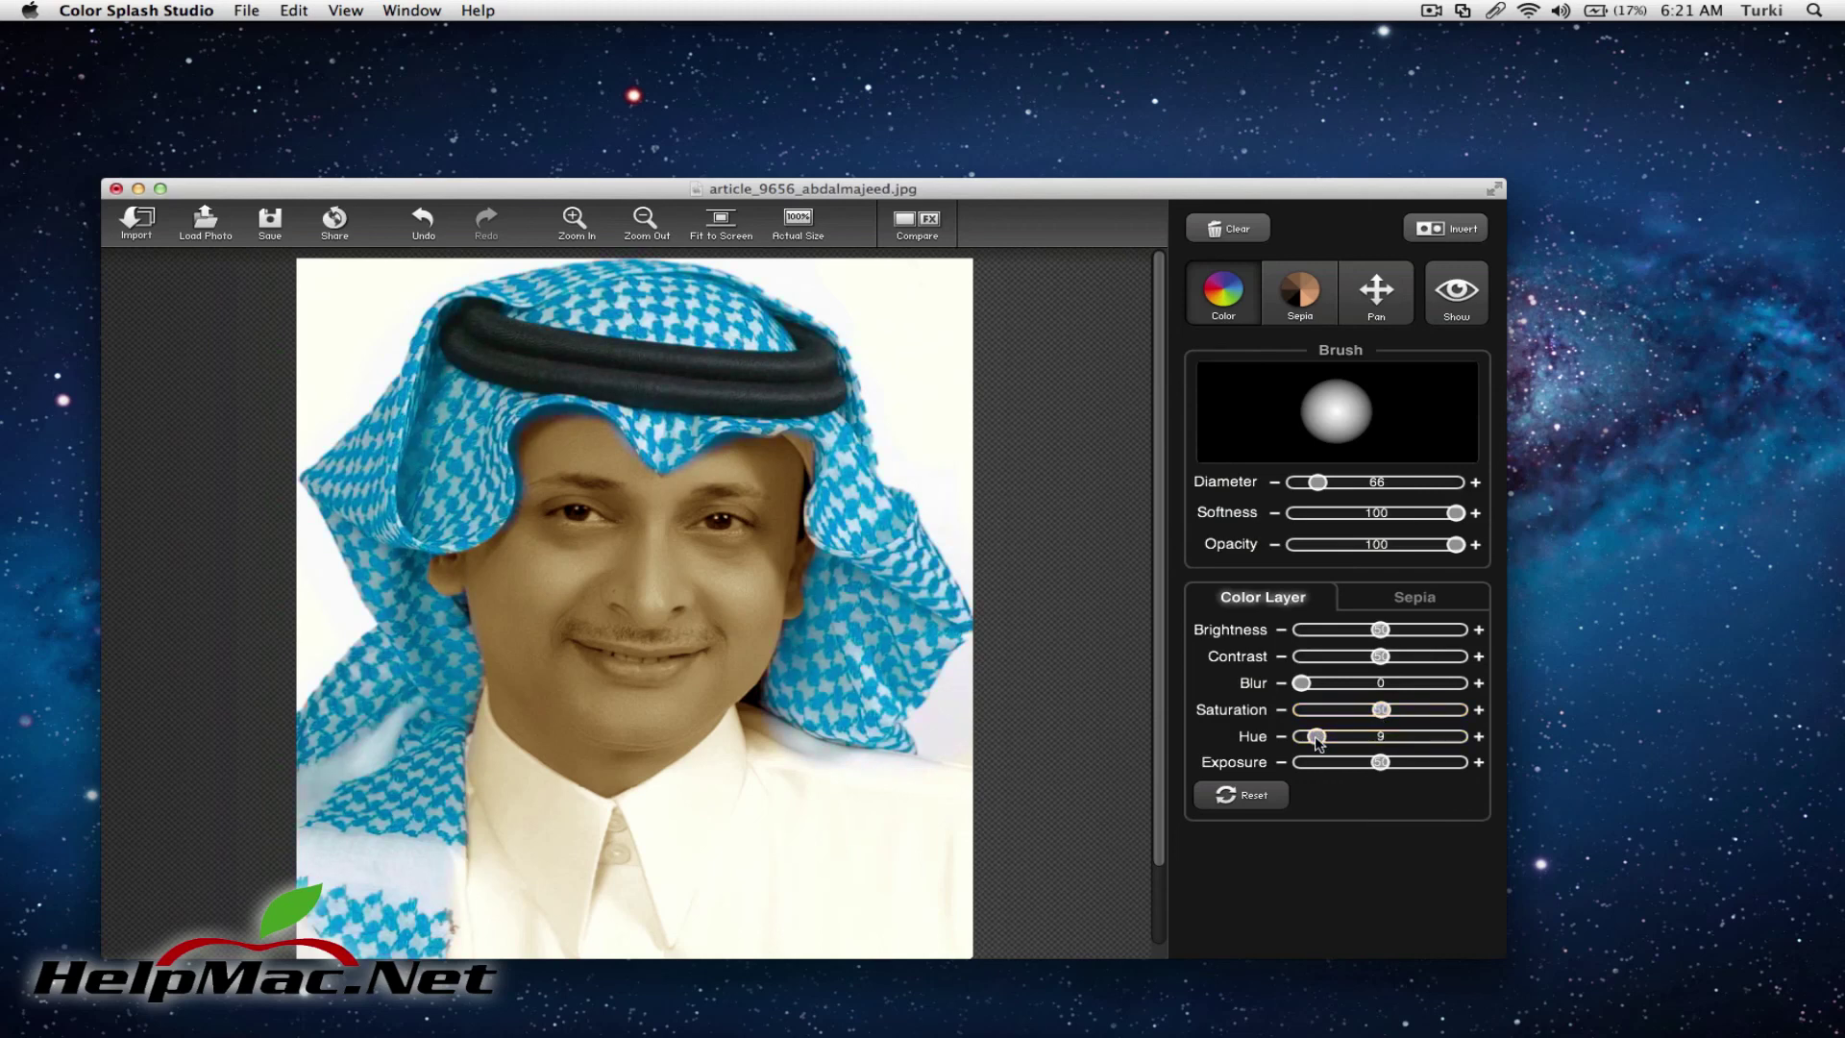
- Change the sepia layer's effect to Grayscale and compare the result side by side with the original photo
left_click(1411, 598)
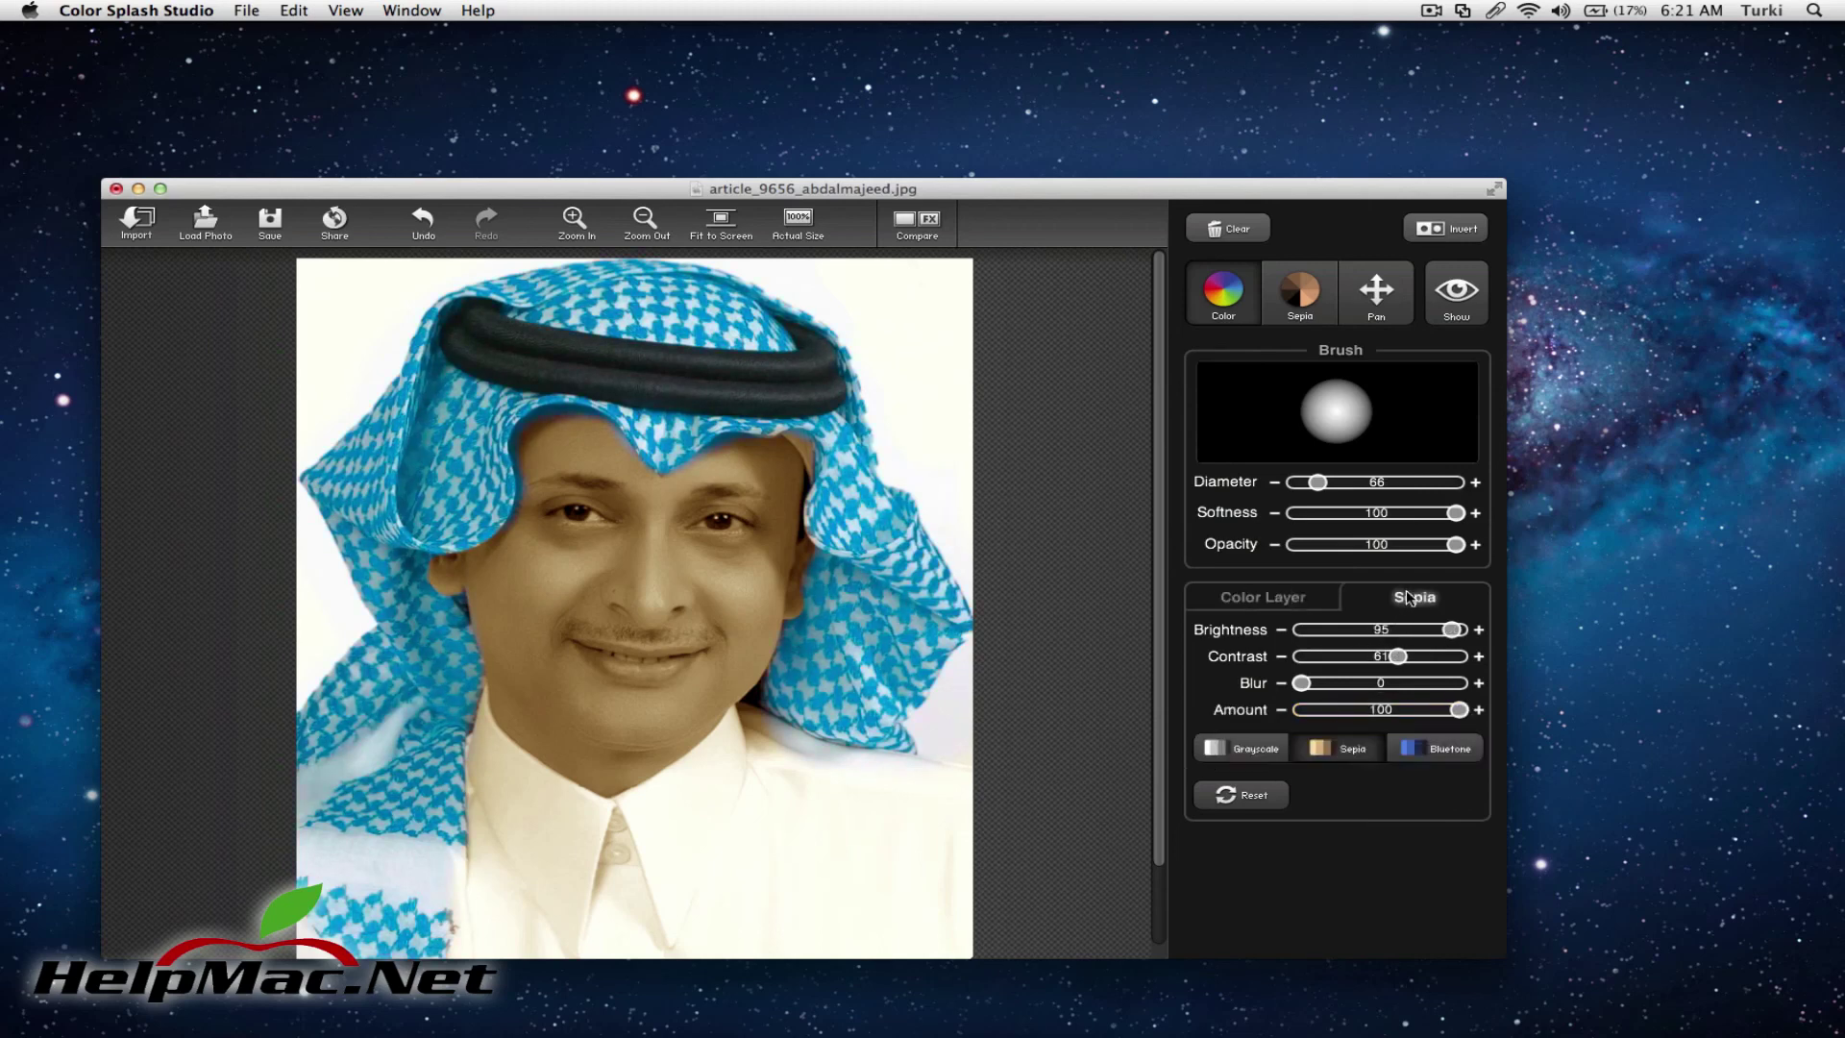
left_click(1266, 757)
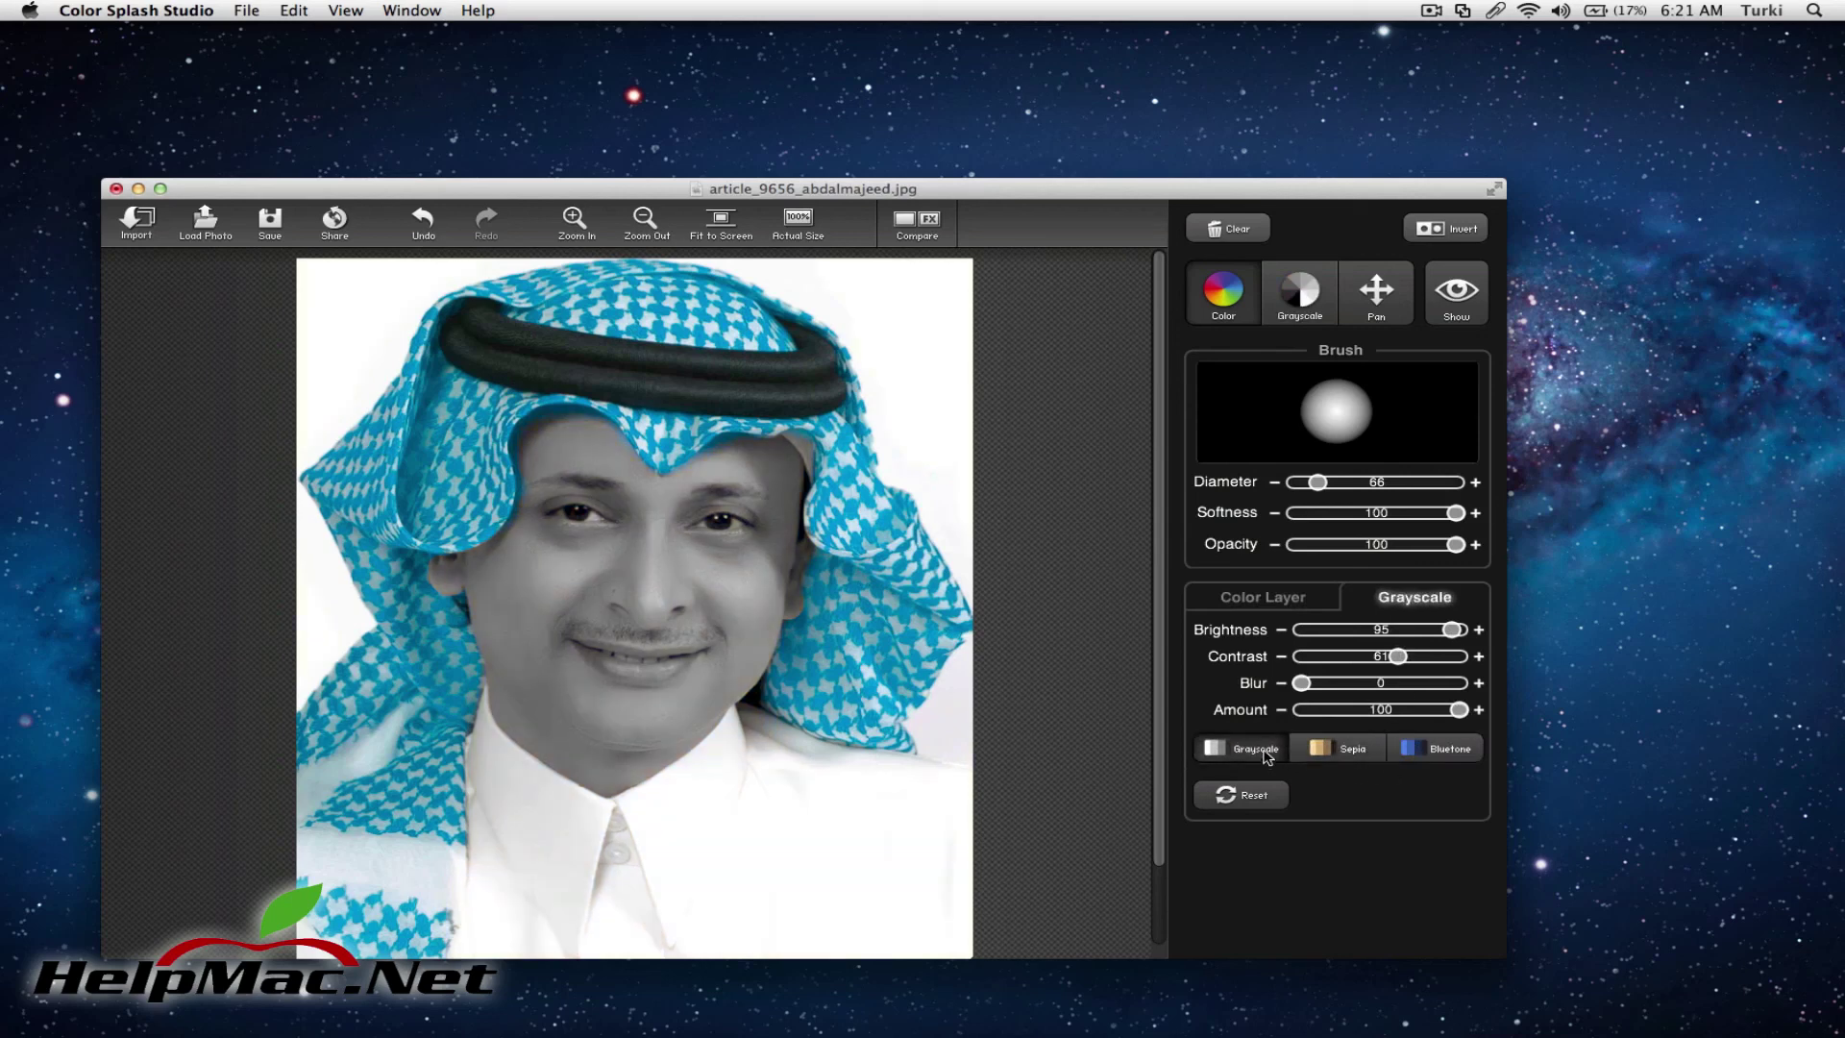
left_click(916, 228)
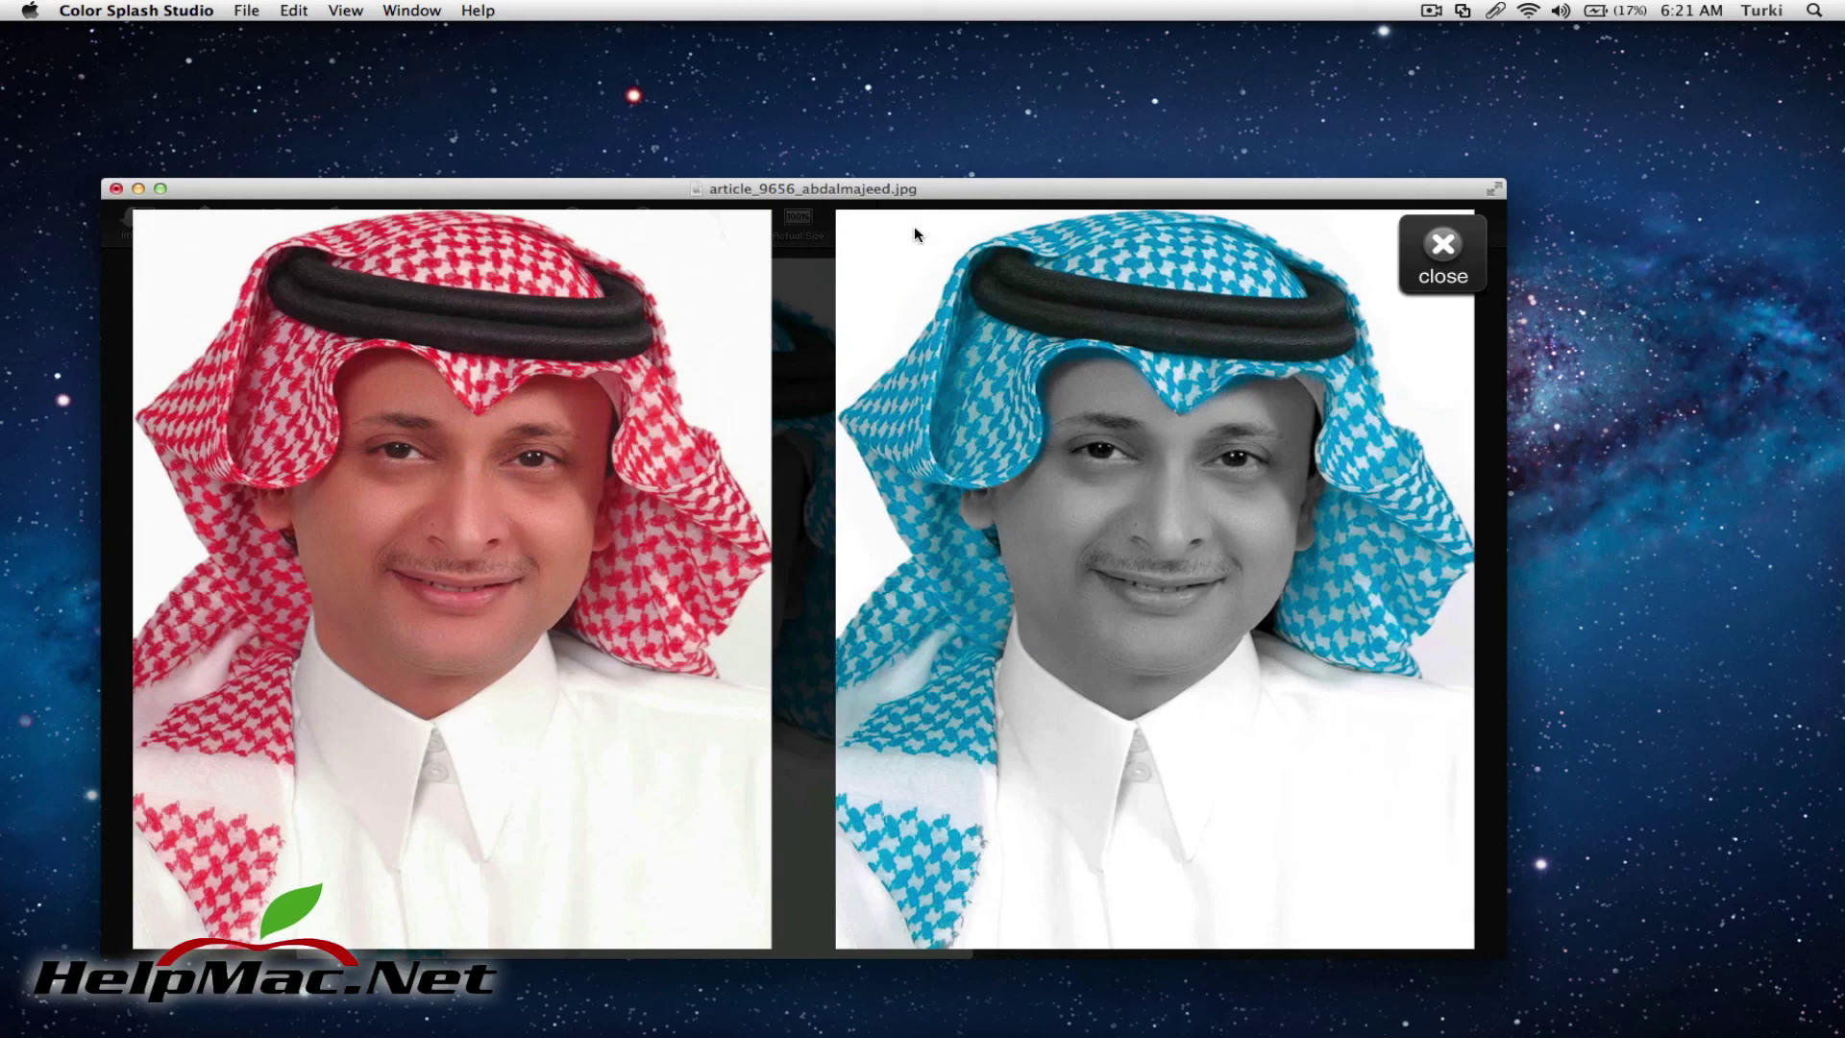
left_click(1459, 261)
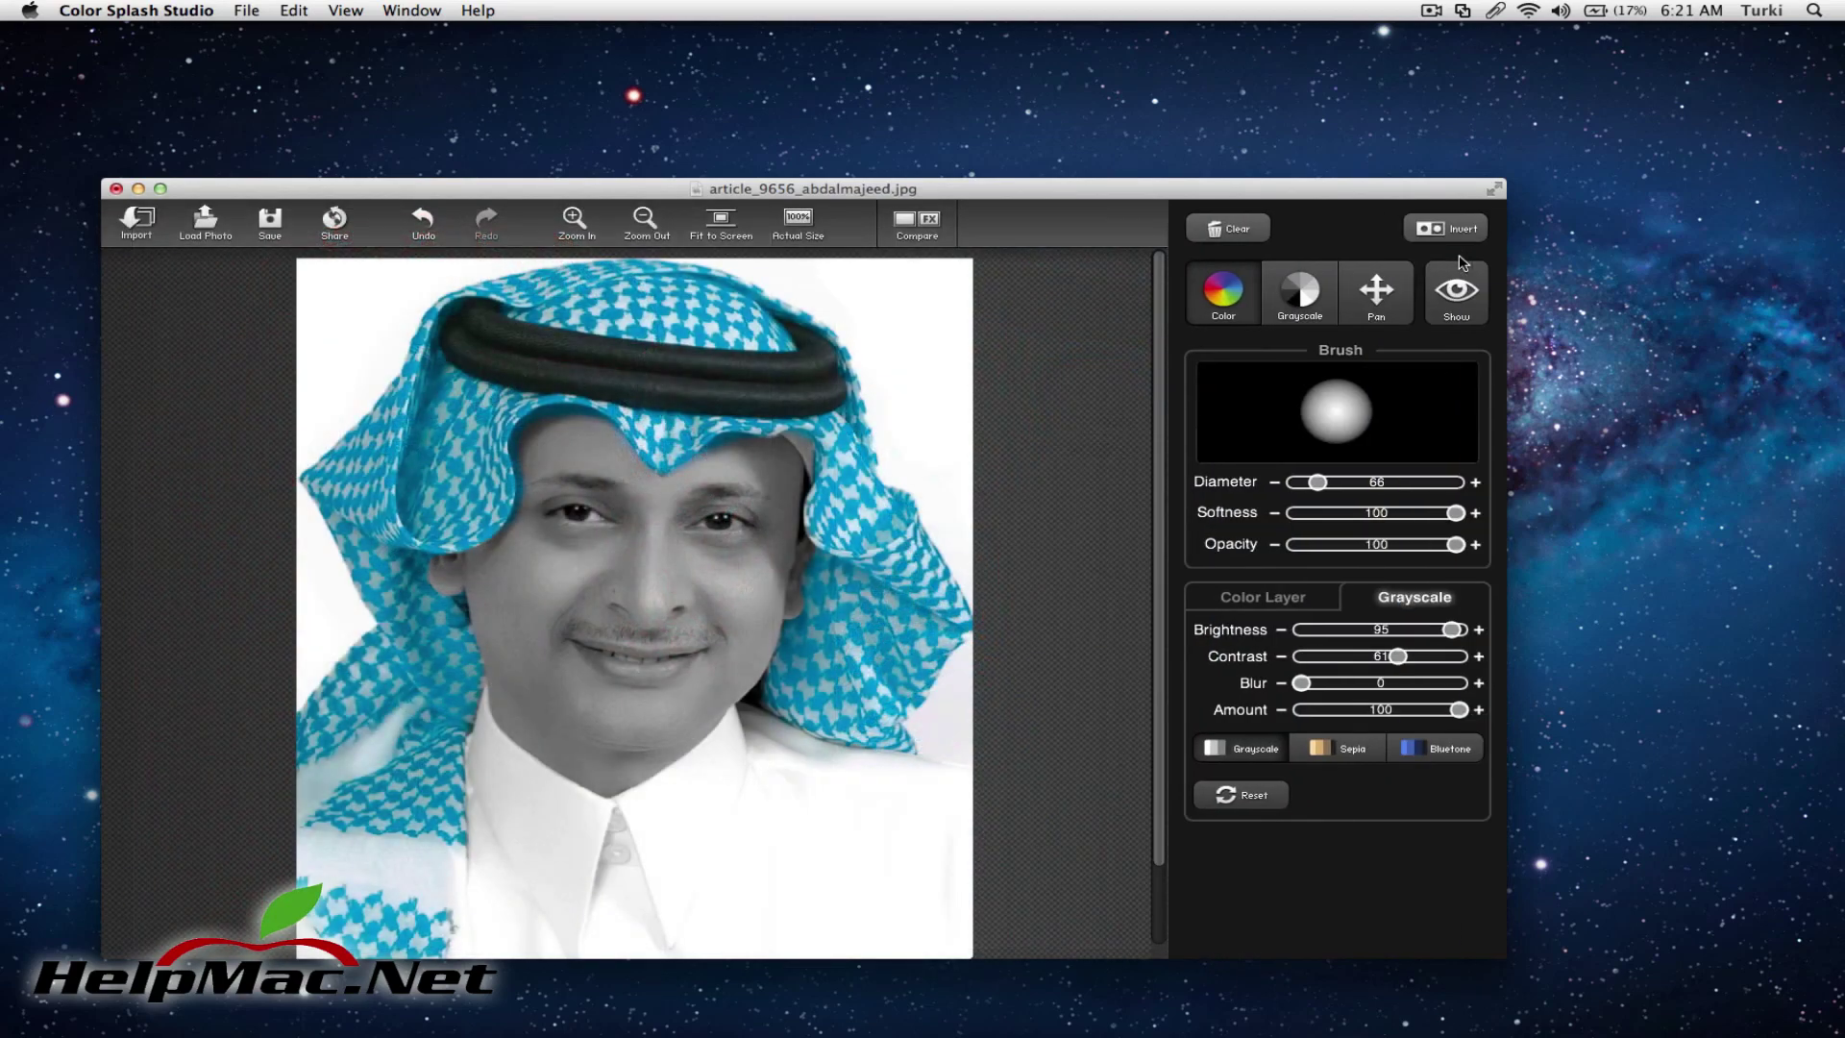